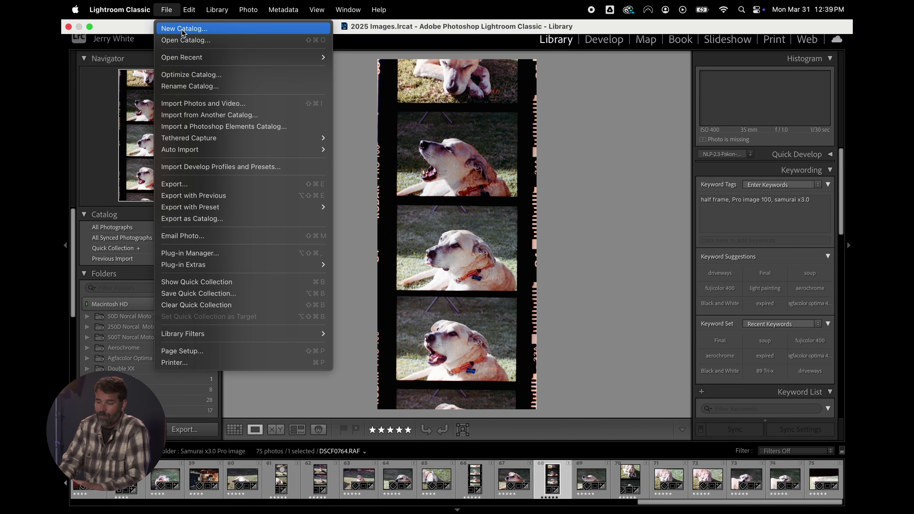
Create a new catalog named "Behind the scenes (insetfilmhere)" in the Desktop folder.
click(184, 32)
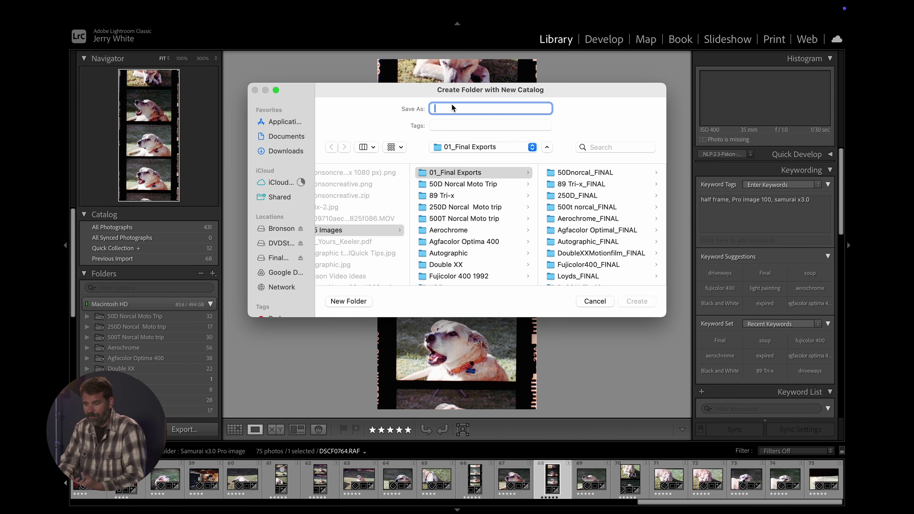
text(Behind the scenes (insetfilmhere)
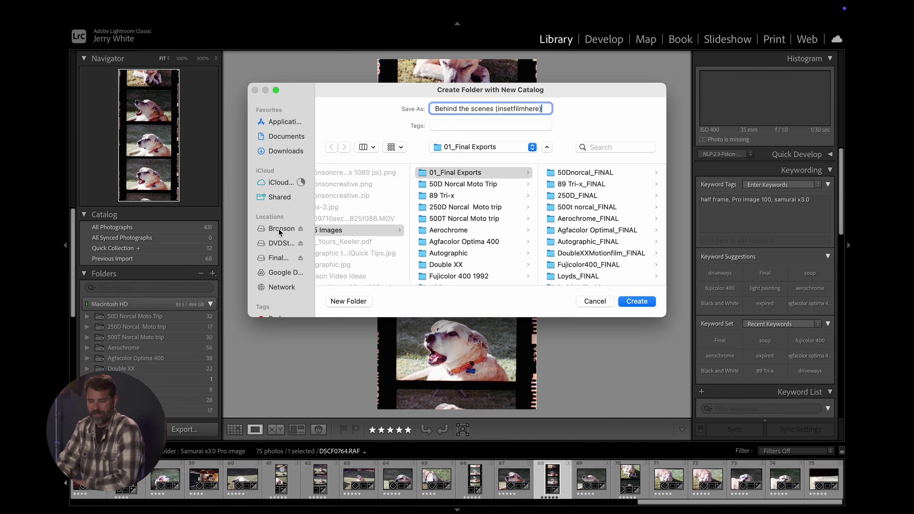
scroll(275, 208, down, 5)
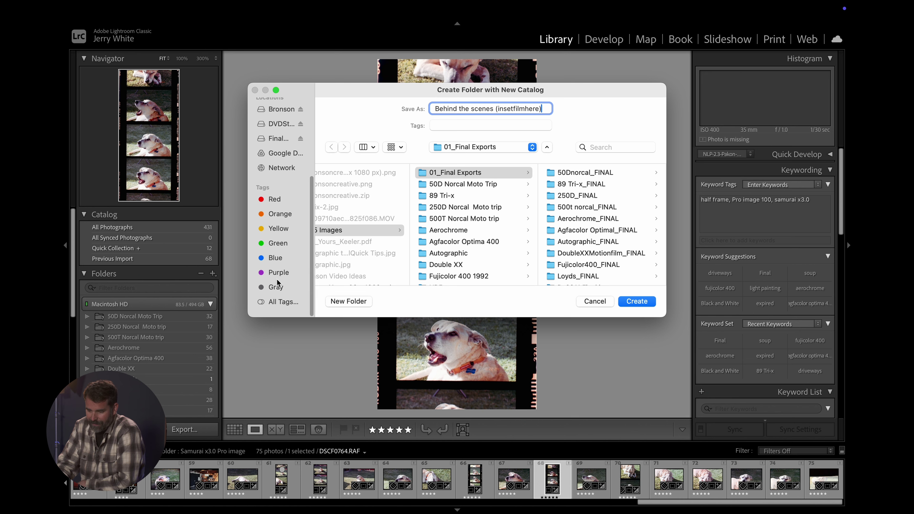
scroll(276, 208, up, 5)
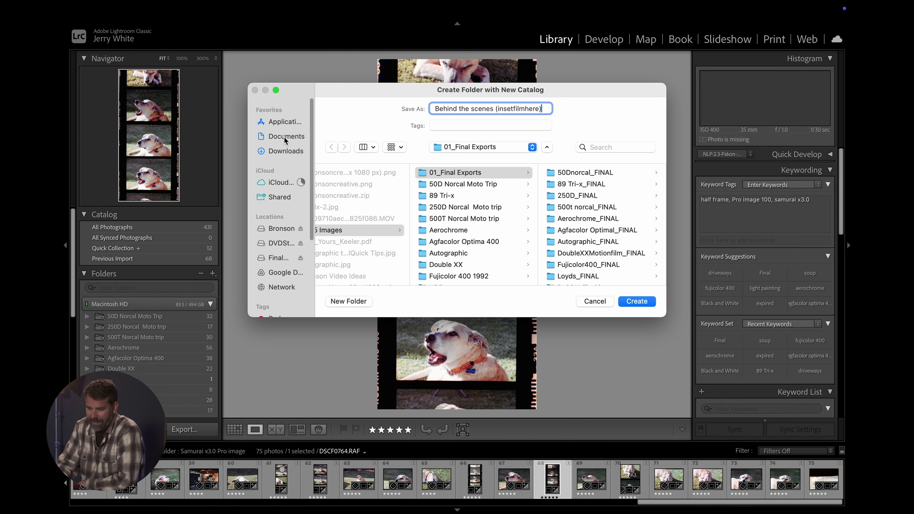
click(505, 148)
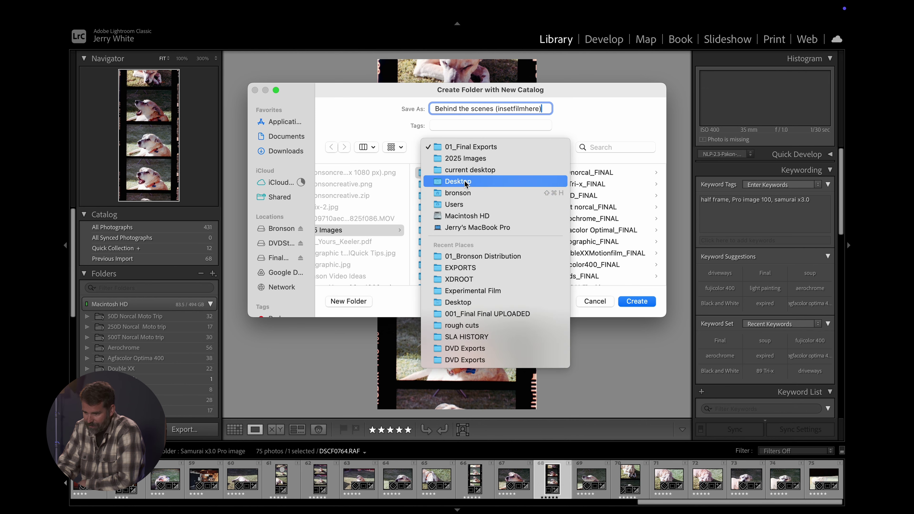
click(492, 182)
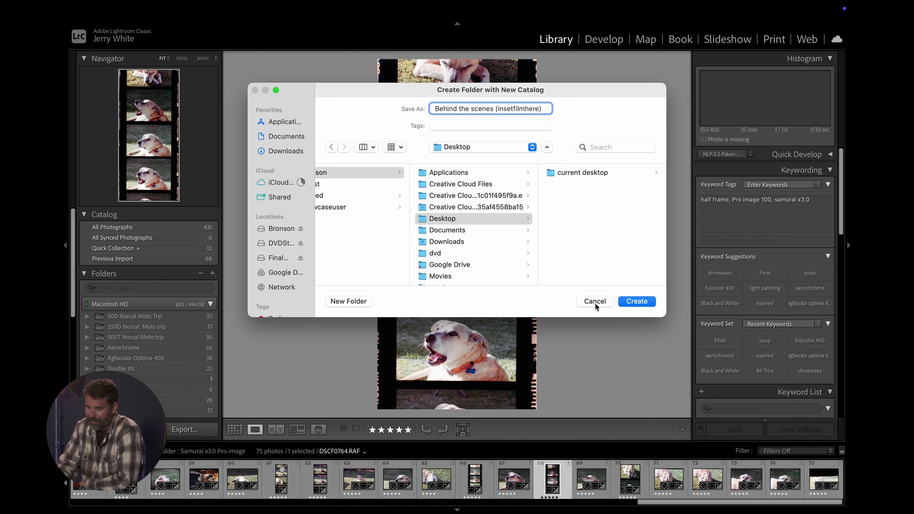
click(639, 302)
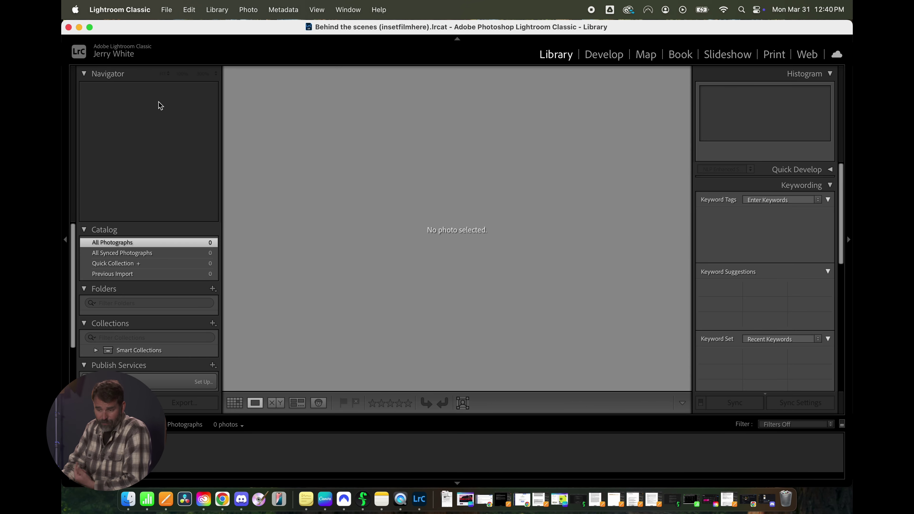
Start a photo import and expand the Macintosh HD source down to the user's Desktop folder.
click(166, 11)
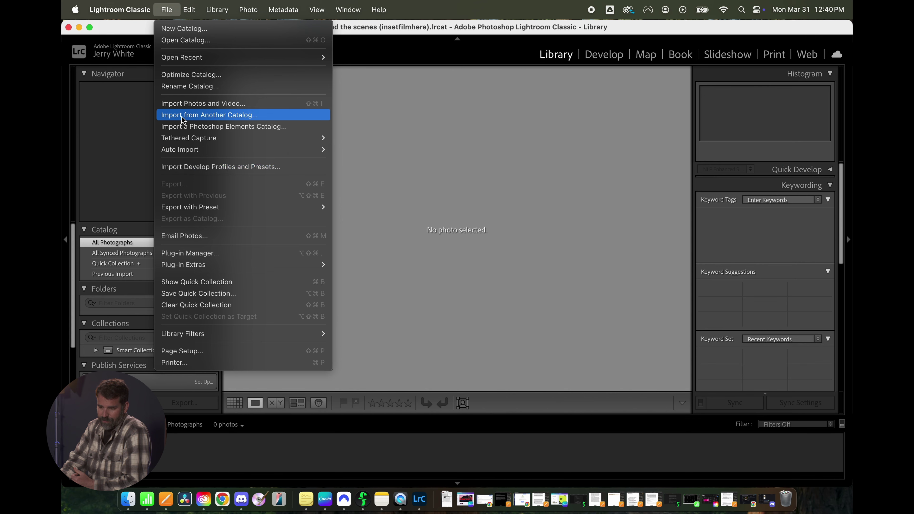
click(180, 105)
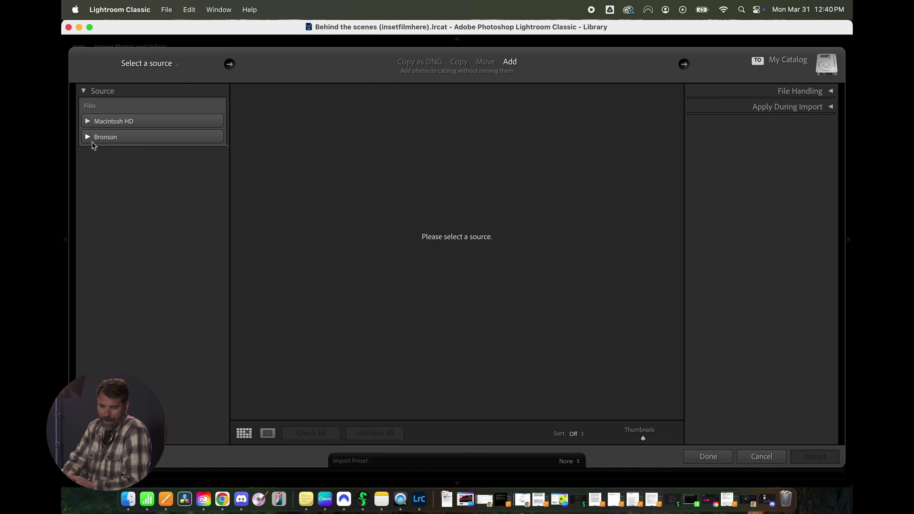
click(87, 122)
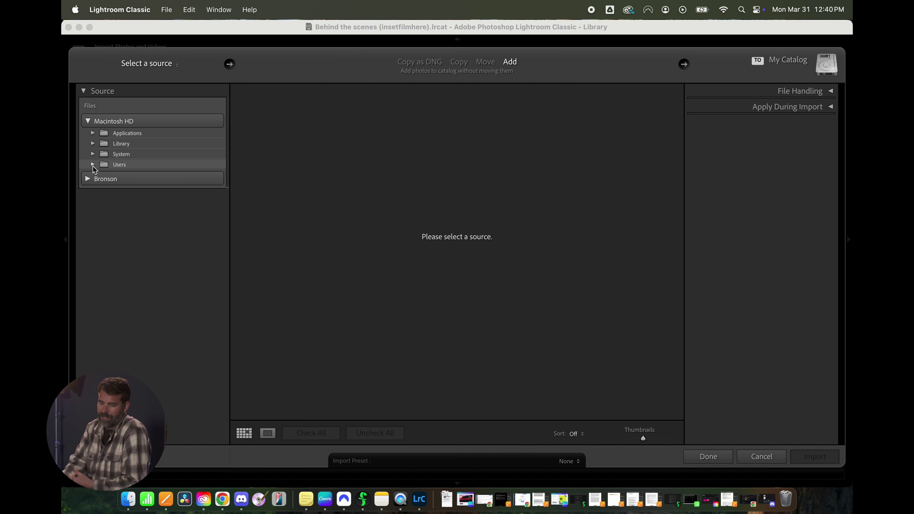
click(93, 165)
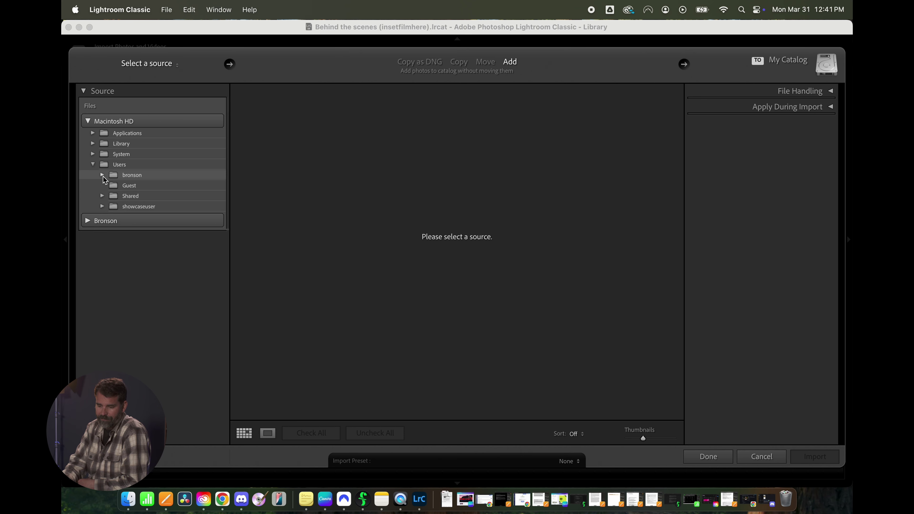
click(102, 175)
click(112, 227)
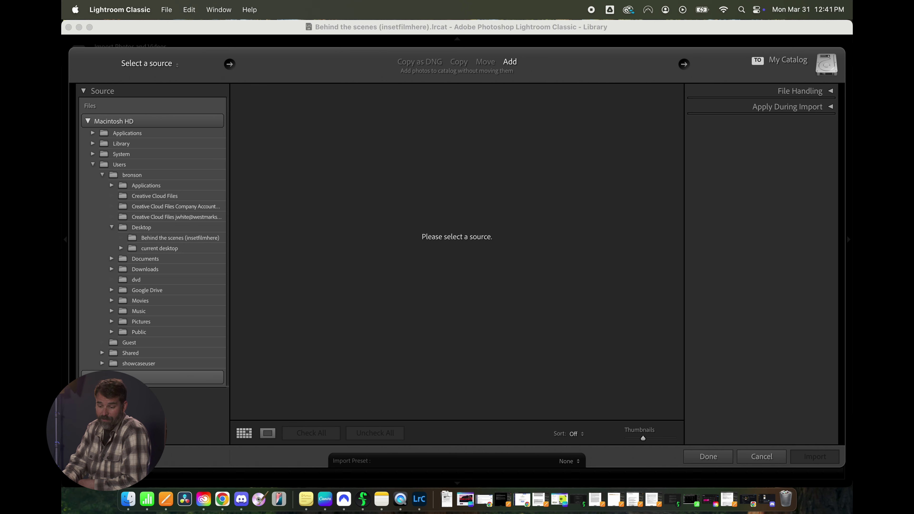
Look through the top-level folders on the Bronson drive, and collapse both source drives.
scroll(101, 330, down, 5)
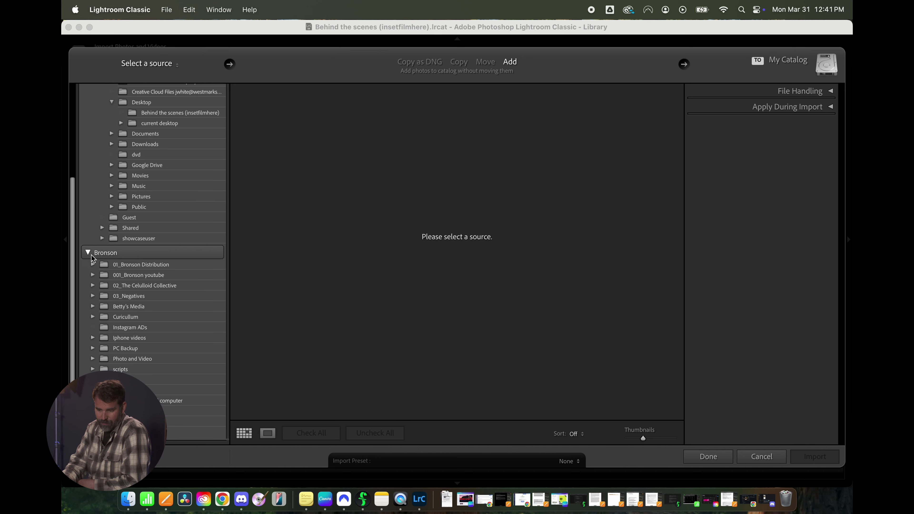
click(89, 254)
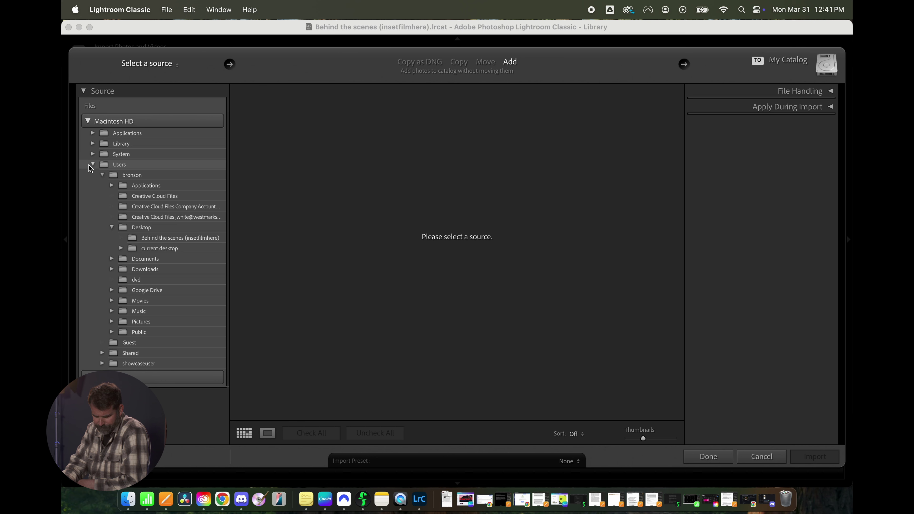
click(88, 121)
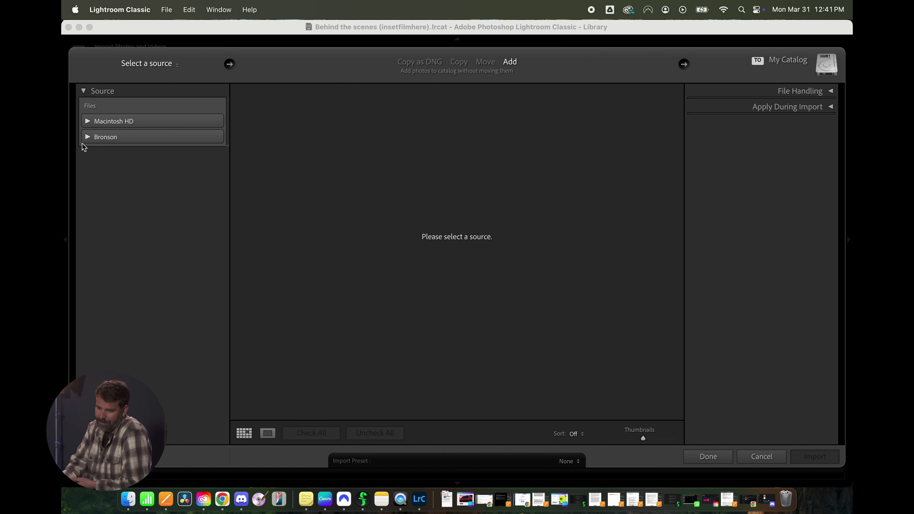
Choose the 50Dnorcal_FINAL folder on Macintosh HD, in current desktop > 2025 Images > 01_Final Exports on the Desktop, as the import source.
click(88, 122)
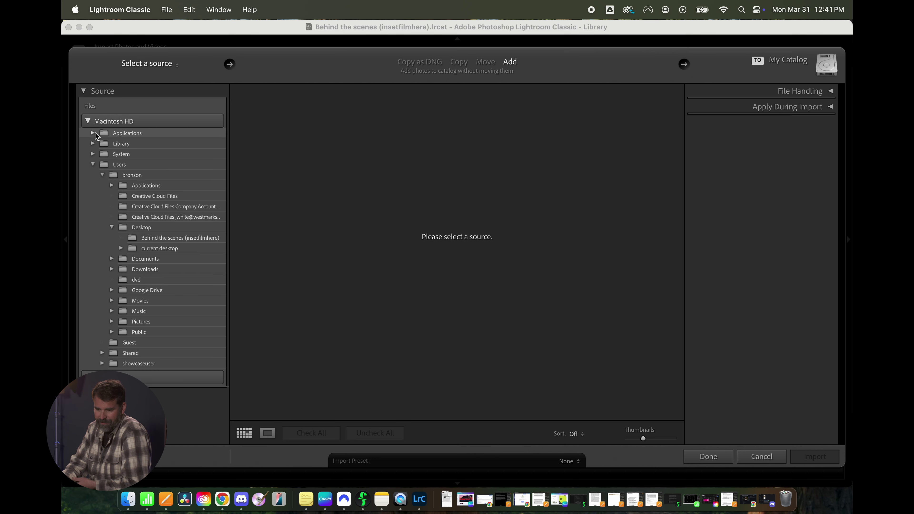
click(93, 165)
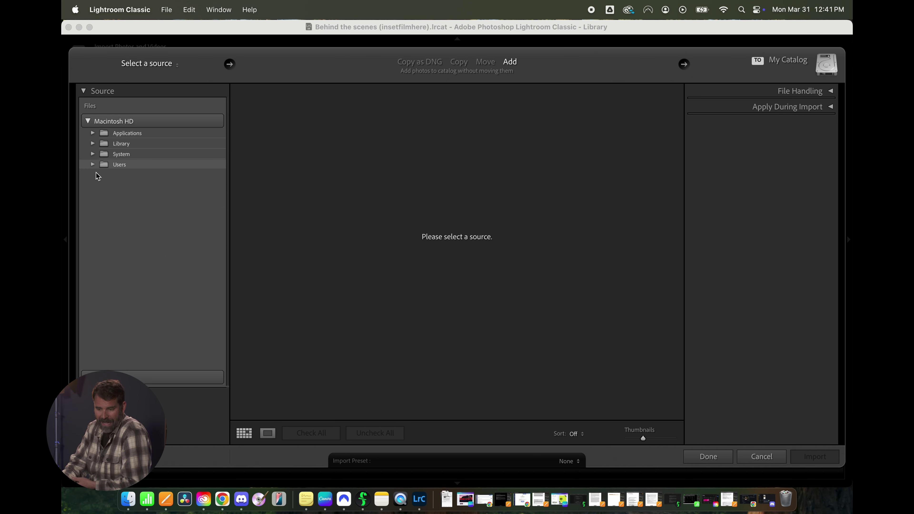
click(93, 165)
click(103, 175)
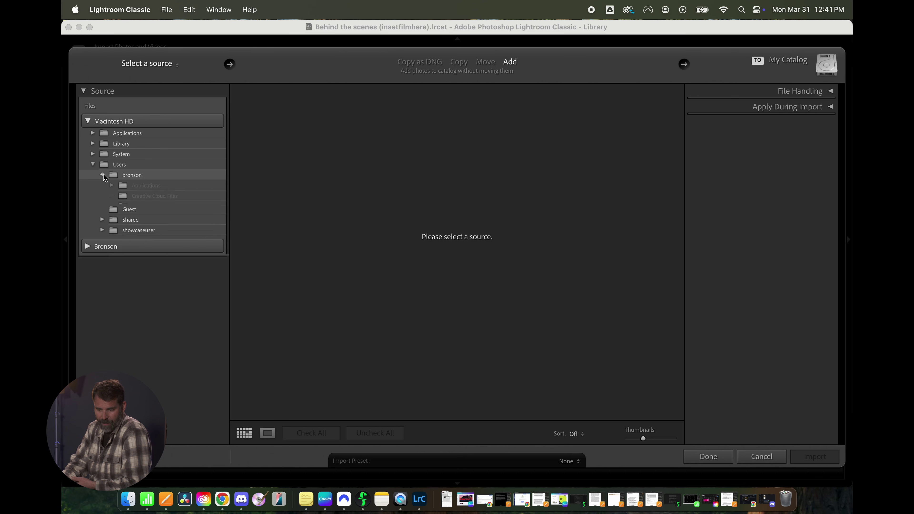
click(111, 228)
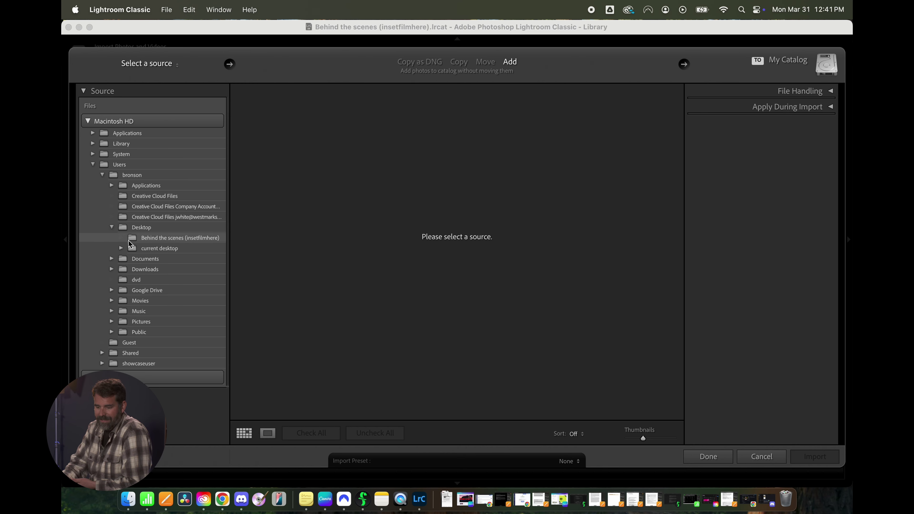
click(122, 248)
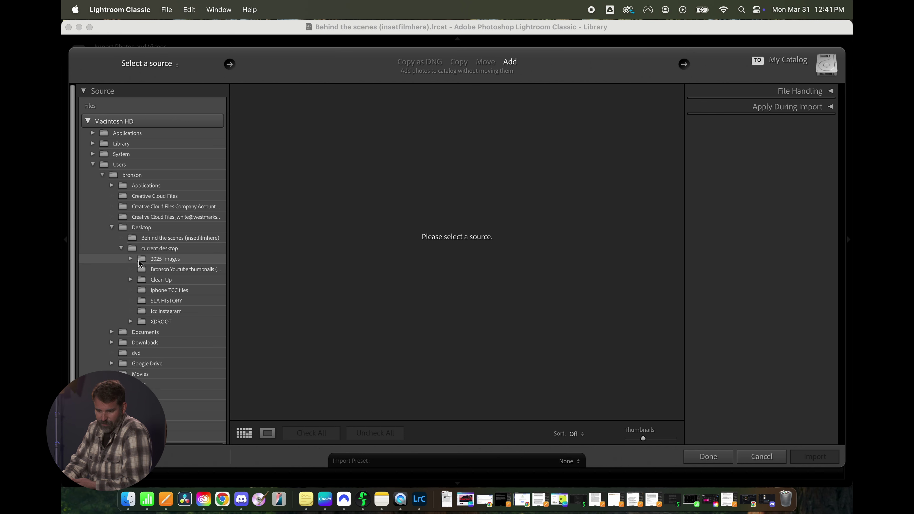
click(130, 258)
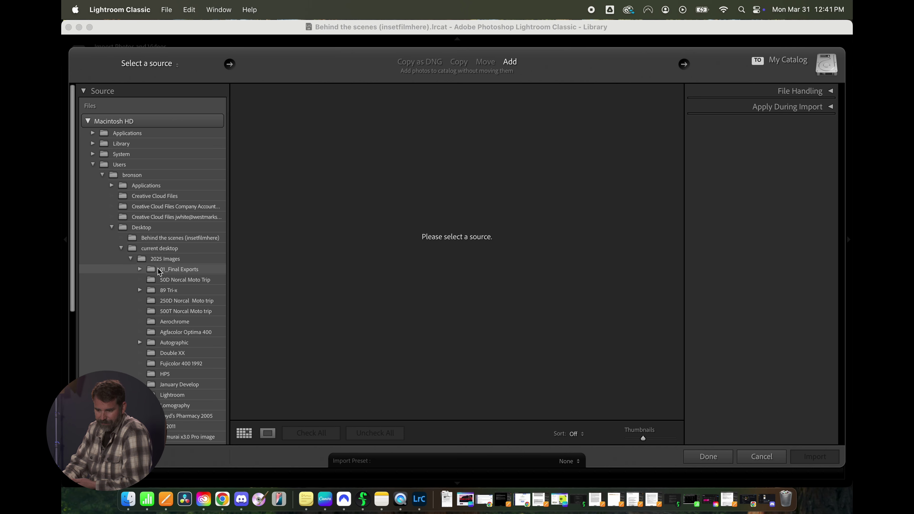
click(140, 270)
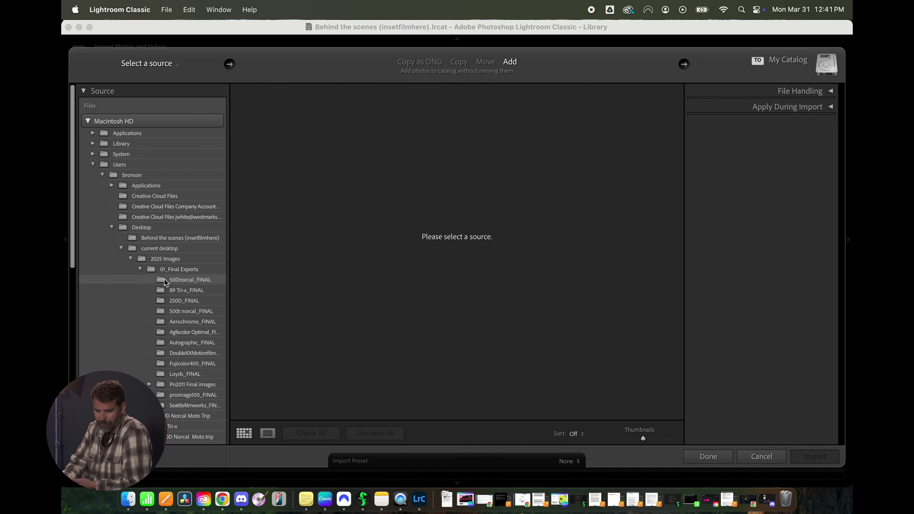
click(160, 282)
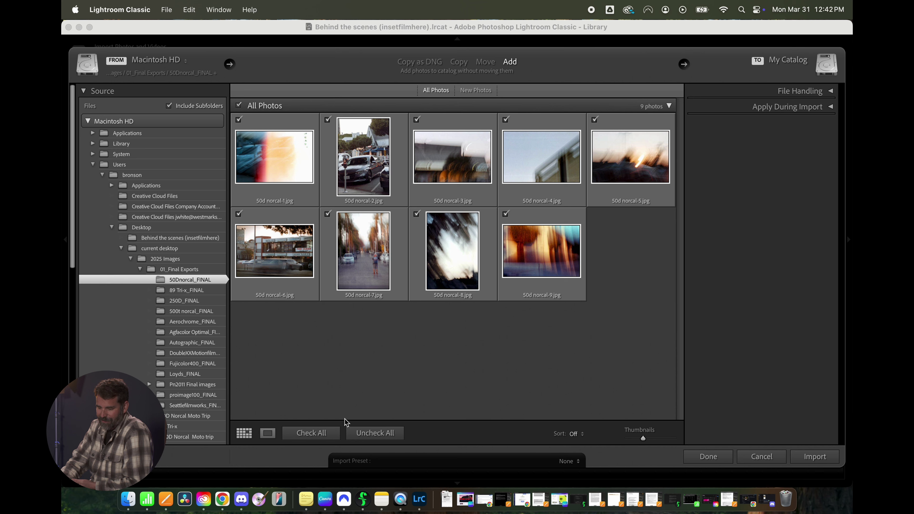
Uncheck and recheck all photos for import, and preview the 250D_FINAL, 500t norcal_FINAL and Autographic_FINAL folders.
click(376, 433)
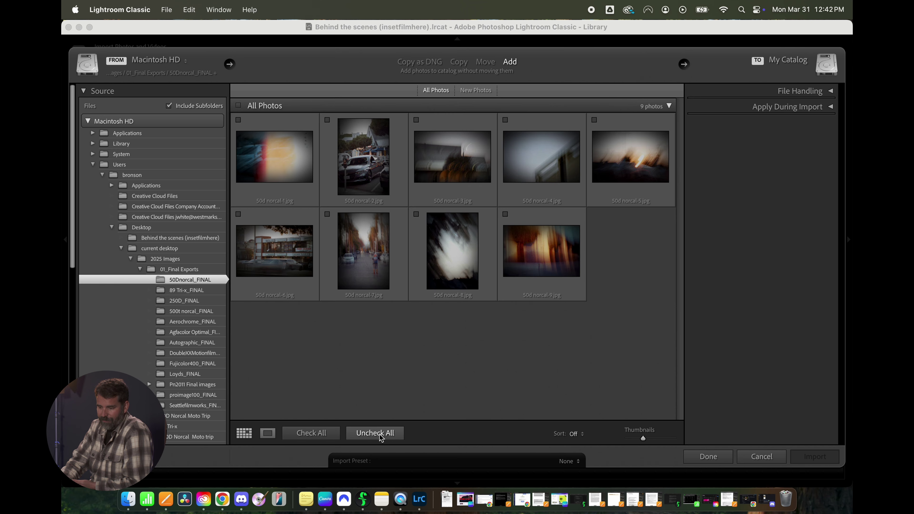
click(311, 433)
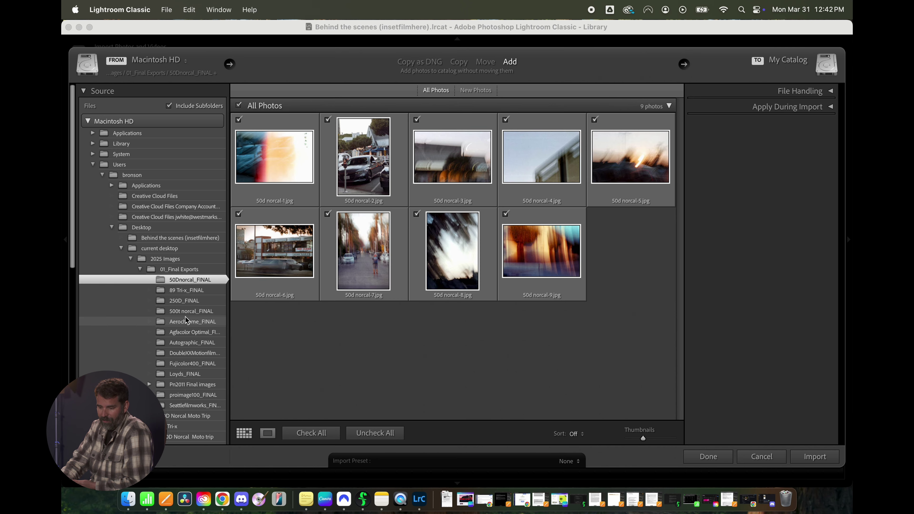
click(174, 300)
click(180, 312)
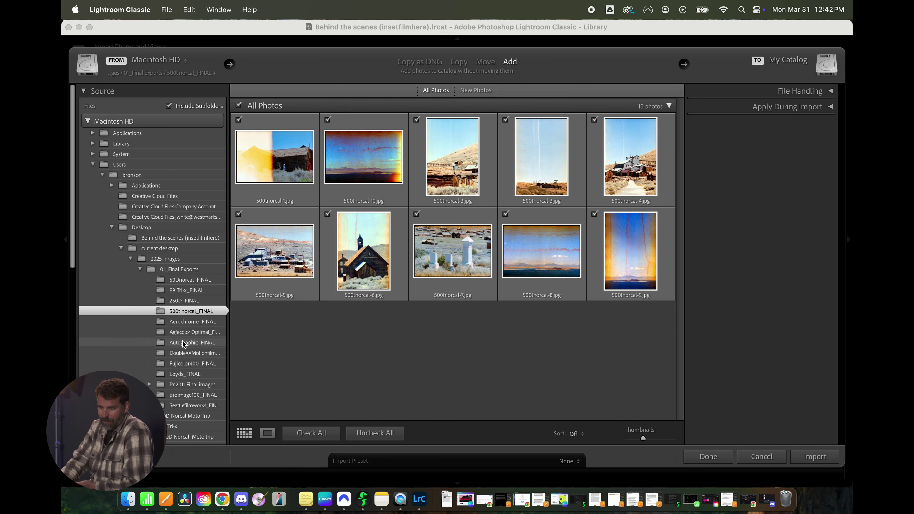
click(183, 343)
click(184, 312)
Import all photos from the 50Dnorcal_FINAL folder into the catalog and display All Photographs.
click(192, 282)
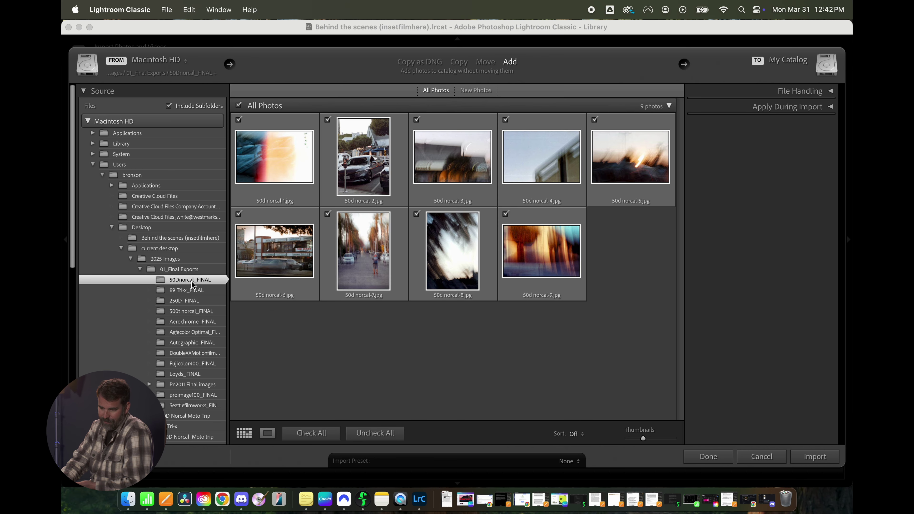
click(814, 460)
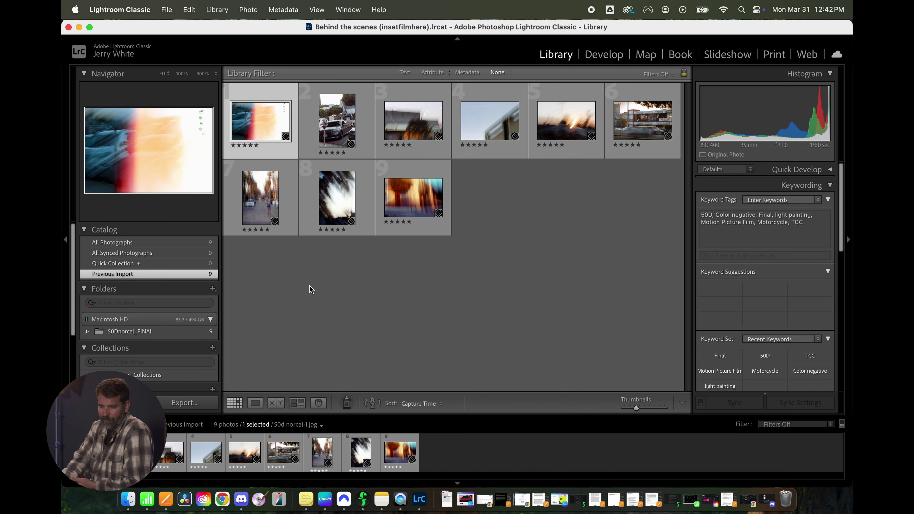
click(133, 242)
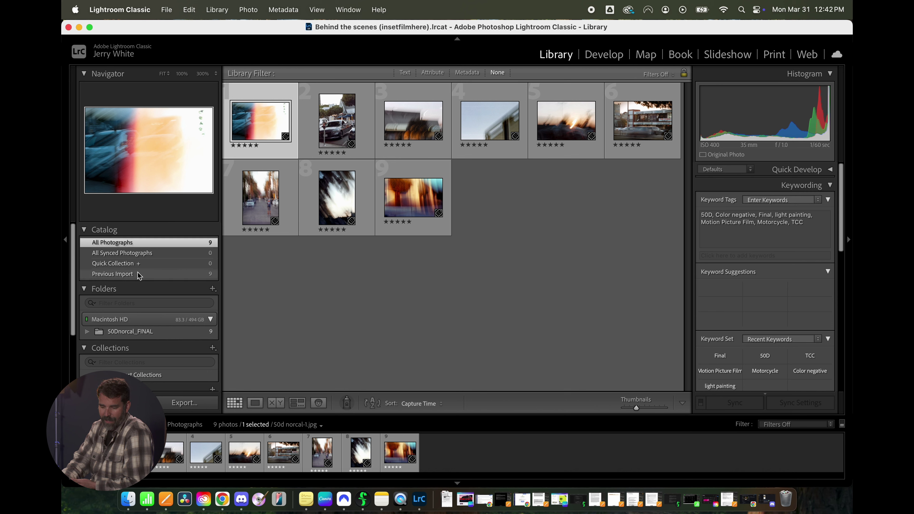
click(138, 273)
click(133, 243)
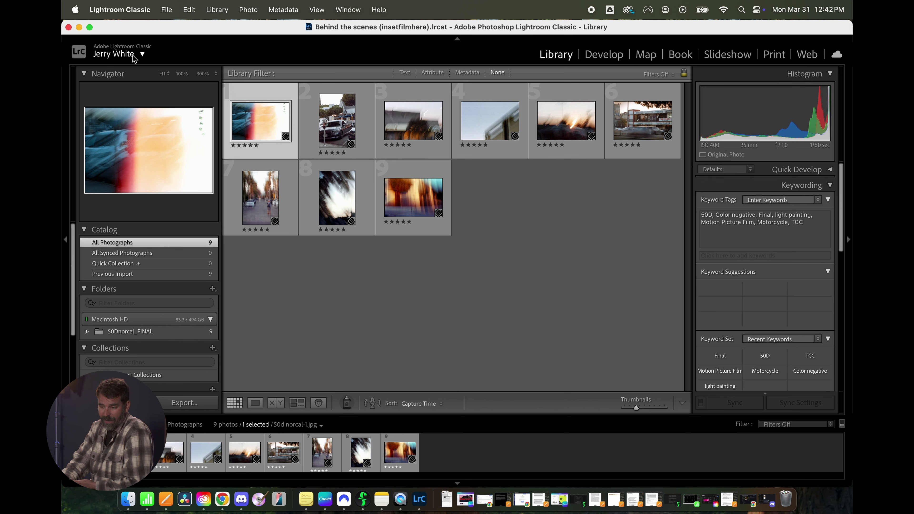
Import all photos from the 89 Tri-x_FINAL folder into the catalog and display All Photographs.
click(167, 11)
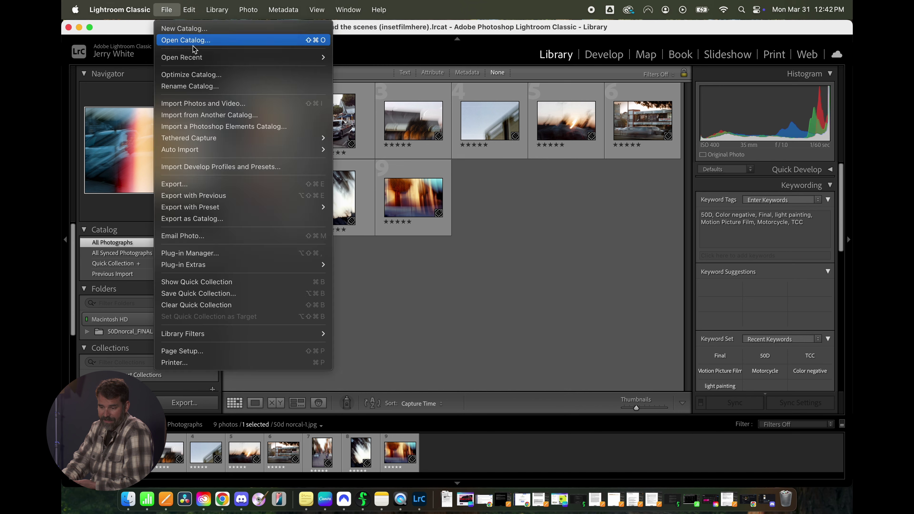
click(199, 105)
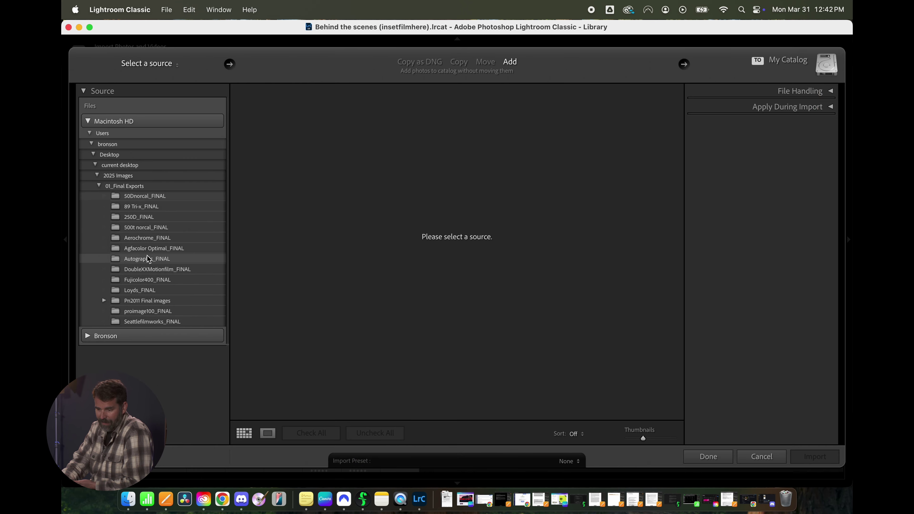
click(138, 207)
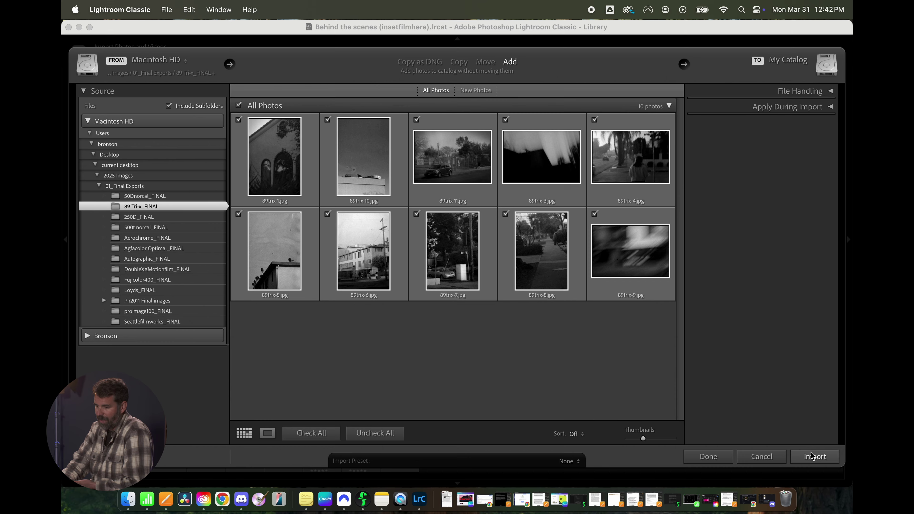
click(814, 458)
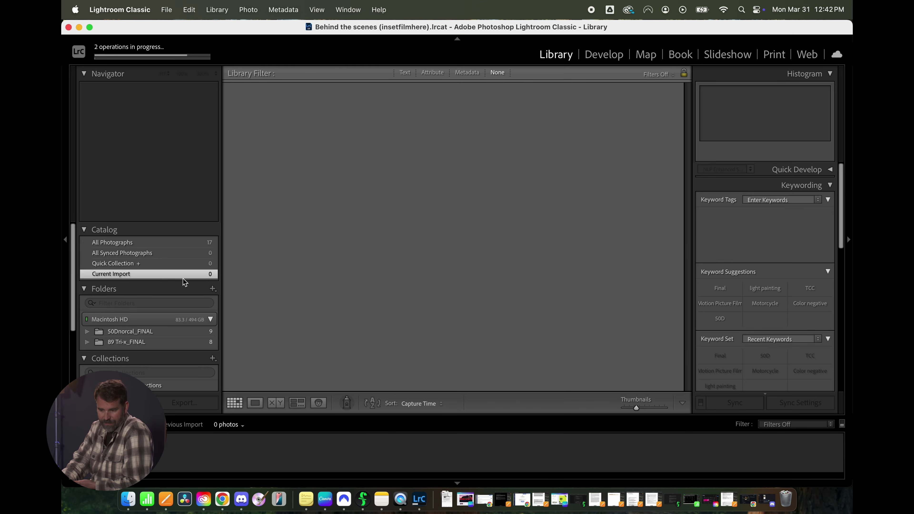
click(168, 242)
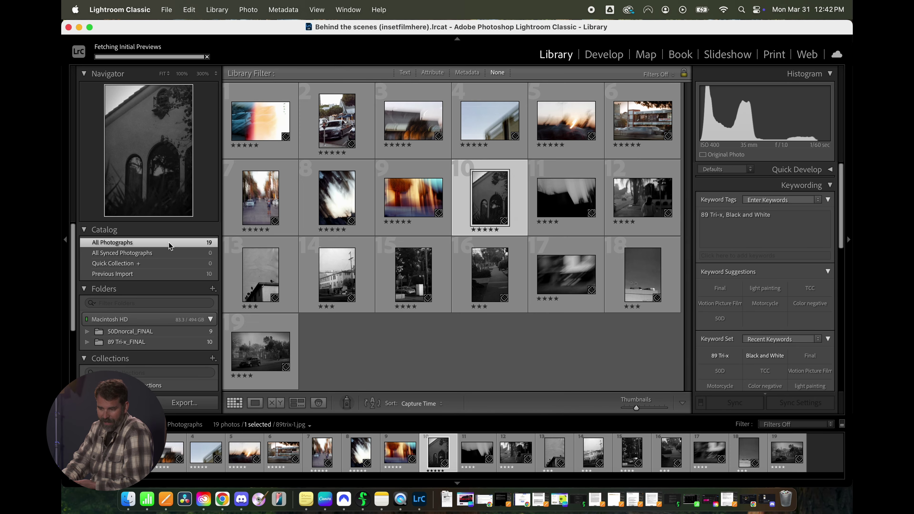
Show the imported photos in Loupe view and browse from 50d norcal-1.jpg to 50d norcal-6.jpg.
click(565, 348)
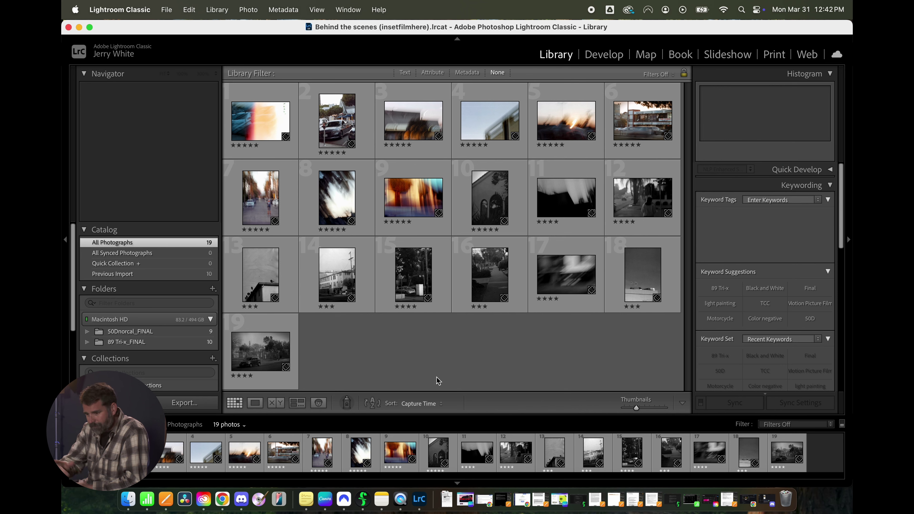
click(254, 405)
click(234, 402)
click(254, 403)
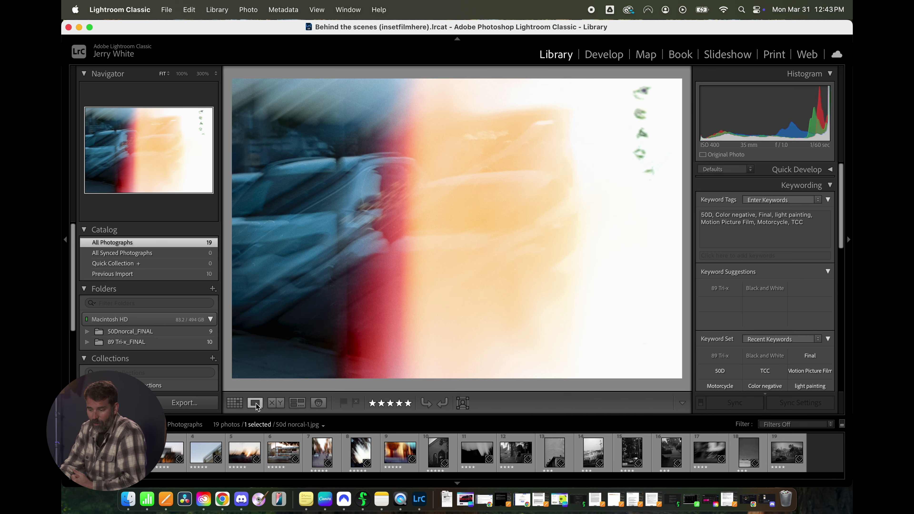
key(Right)
key(Right)
key(Right)
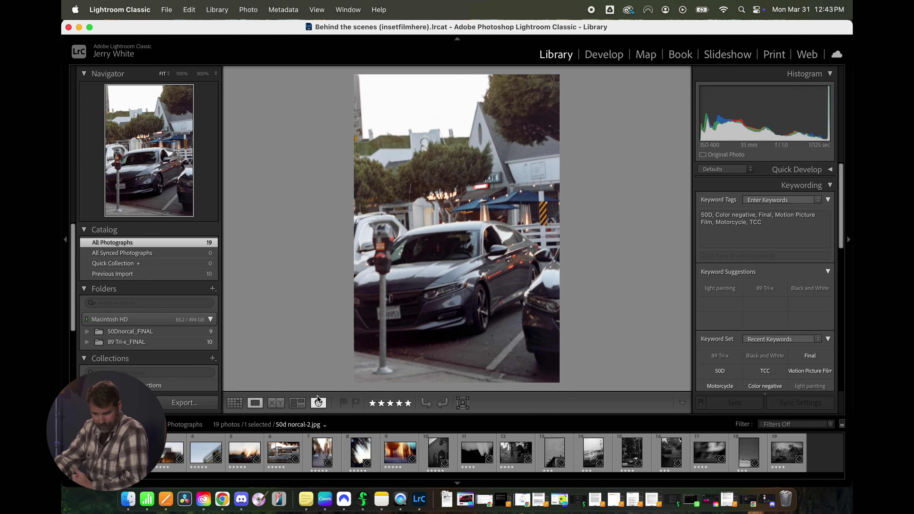
key(Right)
key(Right)
key(Right)
key(Right)
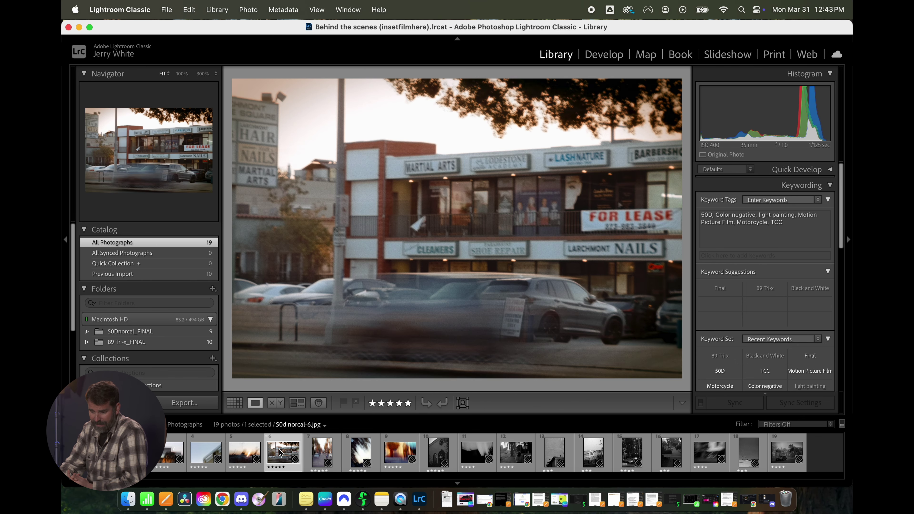
Expand the window to full screen and browse the neighbouring photos, ending on 50d norcal-8.jpg.
click(89, 27)
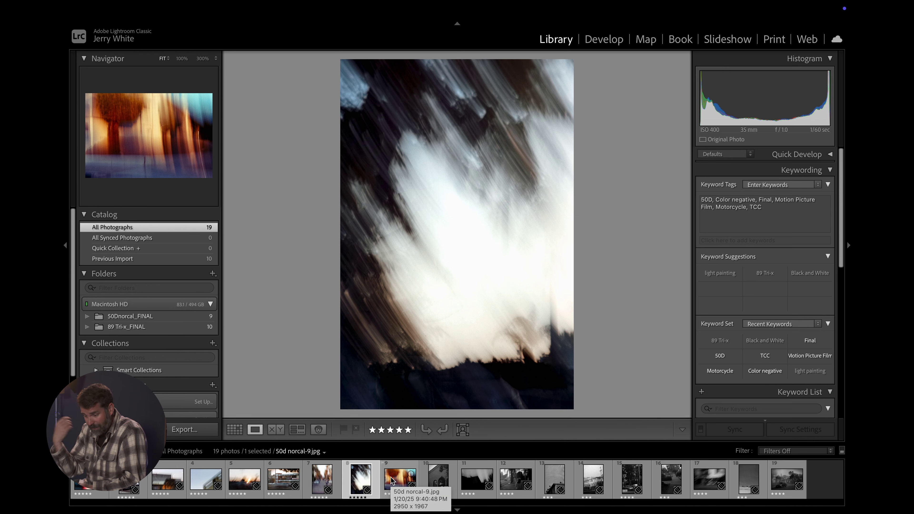
key(Right)
key(Right)
key(Right)
key(Left)
key(Left)
key(Left)
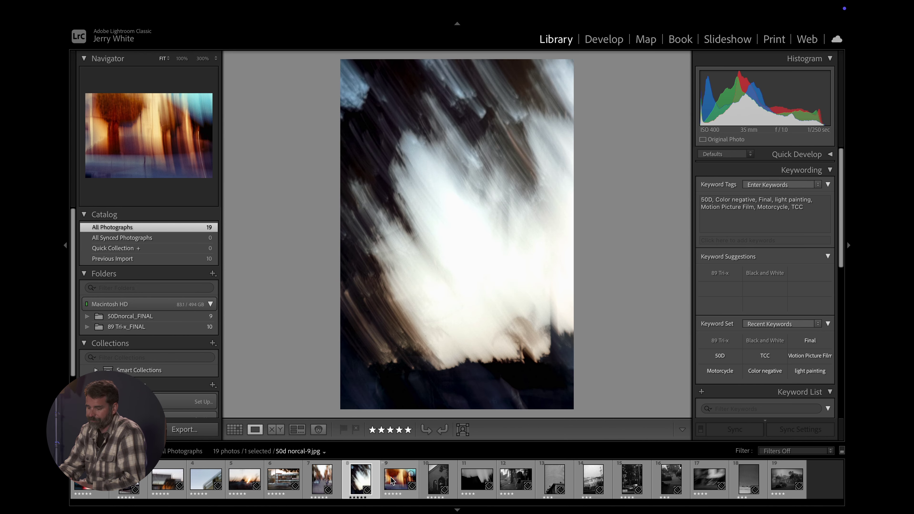
Open 50d norcal-8.jpg in the Develop module and crop away its upper part, keeping the original aspect ratio.
click(608, 40)
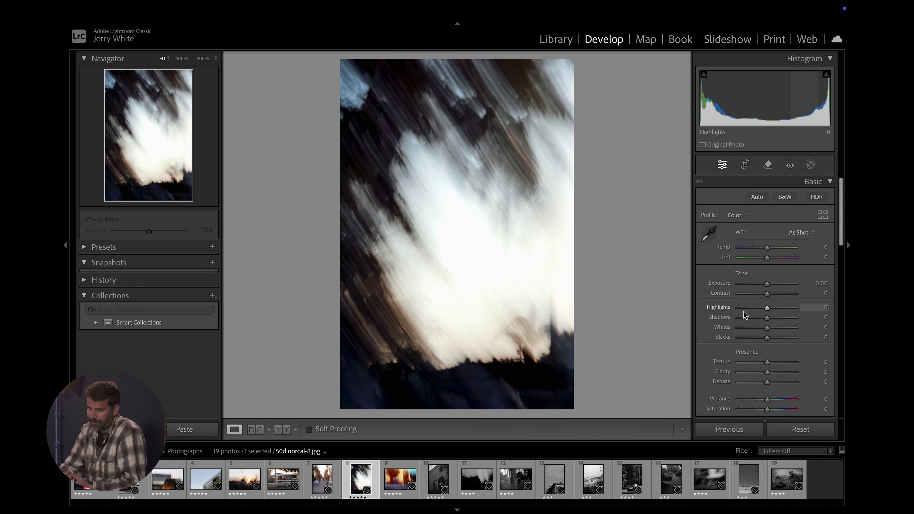
click(745, 164)
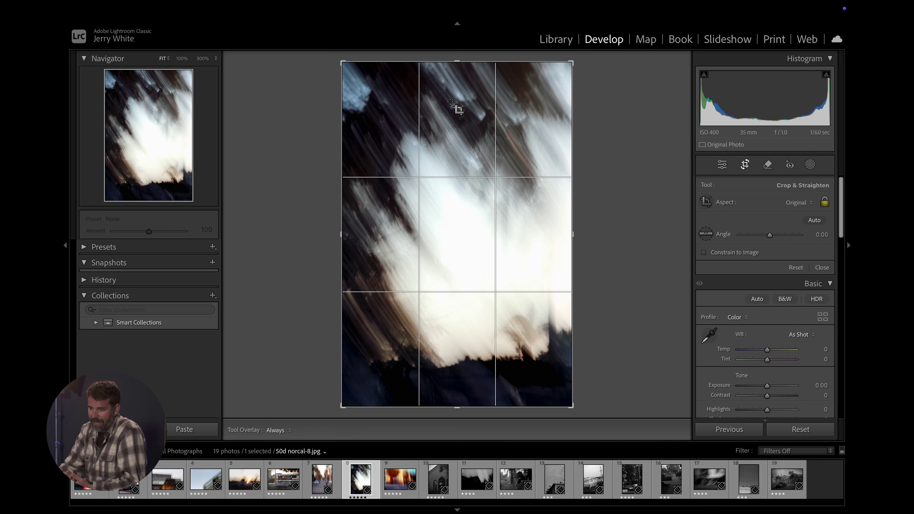
drag(457, 61, 467, 116)
key(Return)
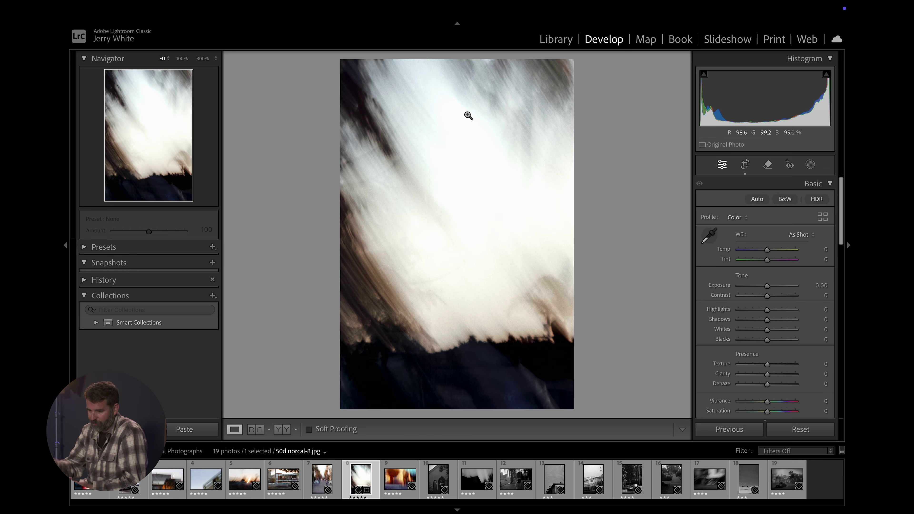
Set Temp to +10, Exposure to +0.70 and Contrast to +6 on 50d norcal-8.jpg, and check the clipping indicators.
mouse_move(767, 250)
mouse_down()
mouse_move(751, 251)
mouse_move(770, 251)
mouse_up()
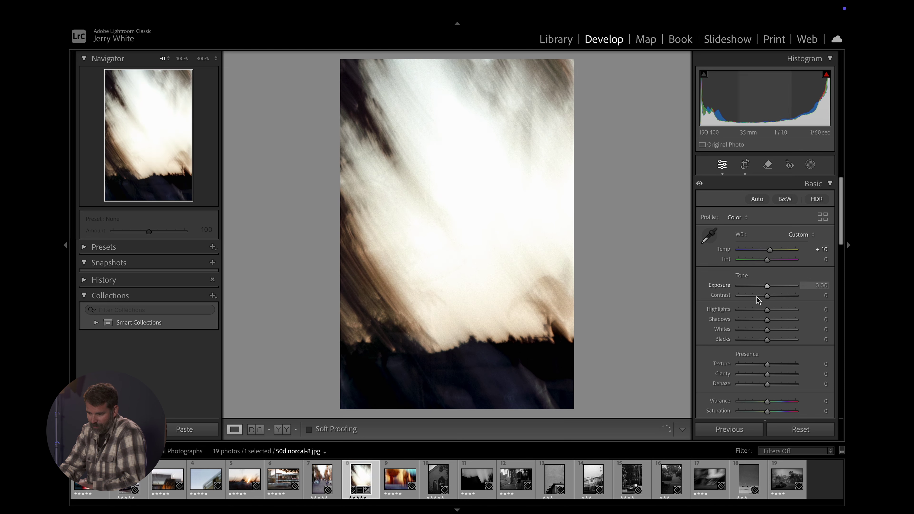
drag(768, 286, 778, 287)
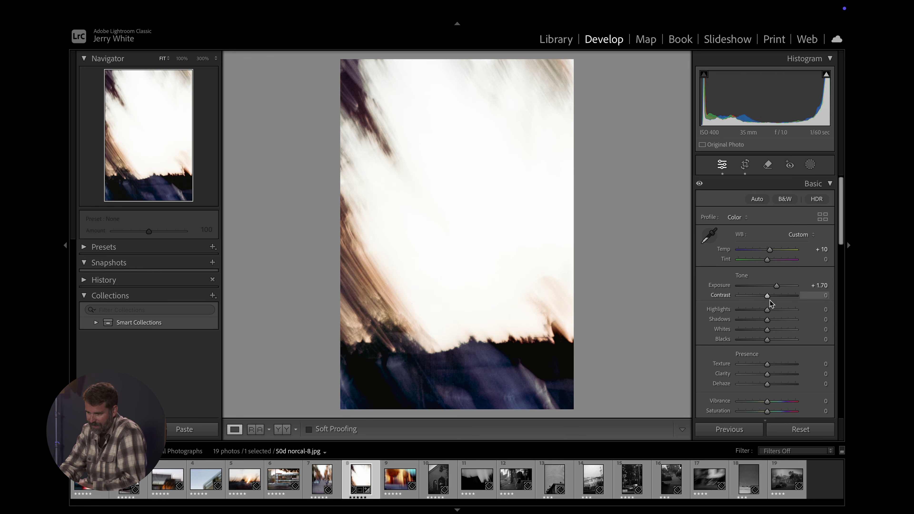
mouse_move(768, 297)
mouse_down()
mouse_move(776, 296)
mouse_move(753, 297)
mouse_move(767, 298)
mouse_move(771, 286)
mouse_up()
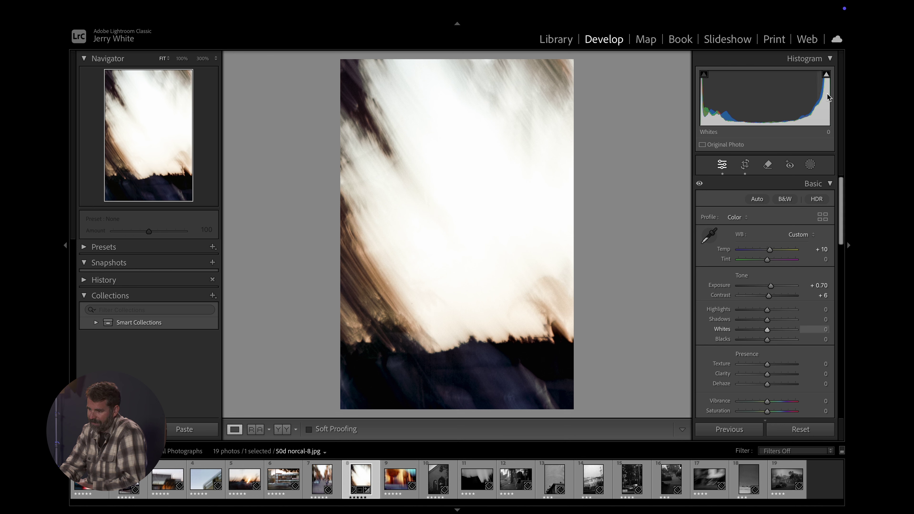
click(827, 74)
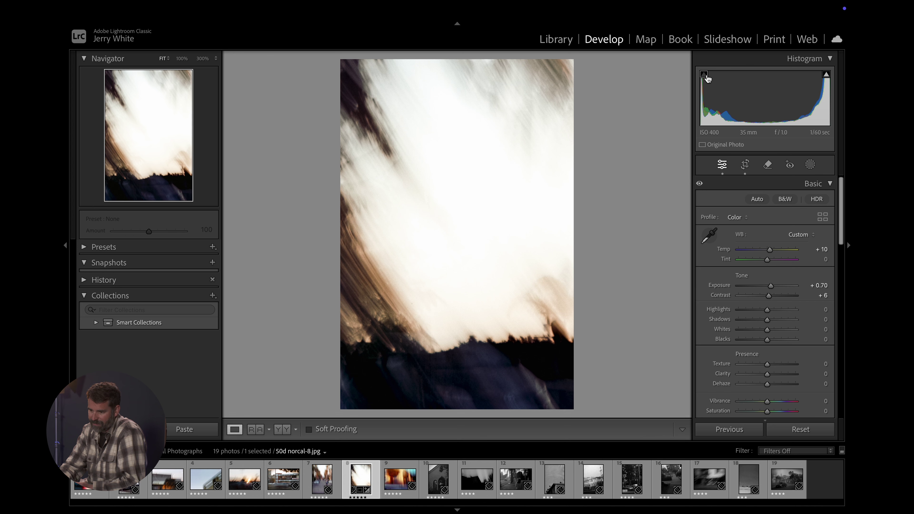
mouse_move(828, 75)
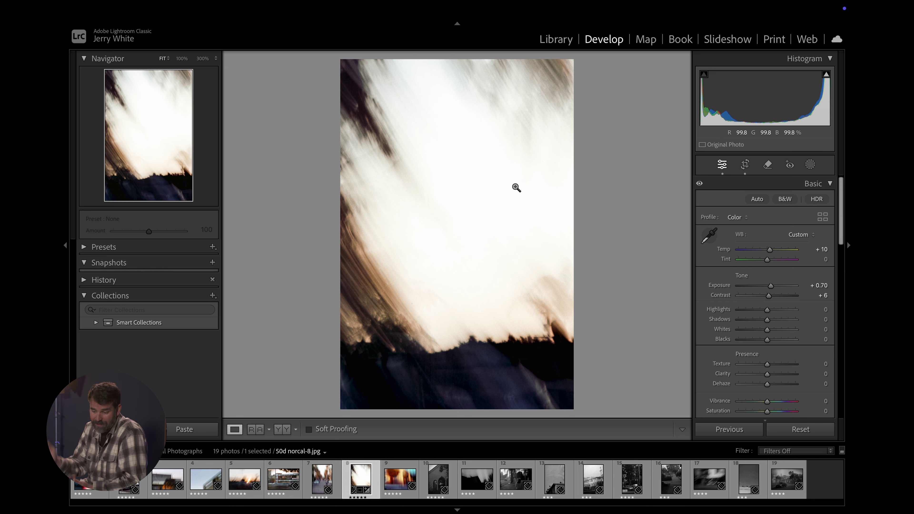
Set Exposure to +1.35, Highlights to −24 and Shadows to −61 on 89trix-1.jpg, and clear the photo selection.
click(405, 482)
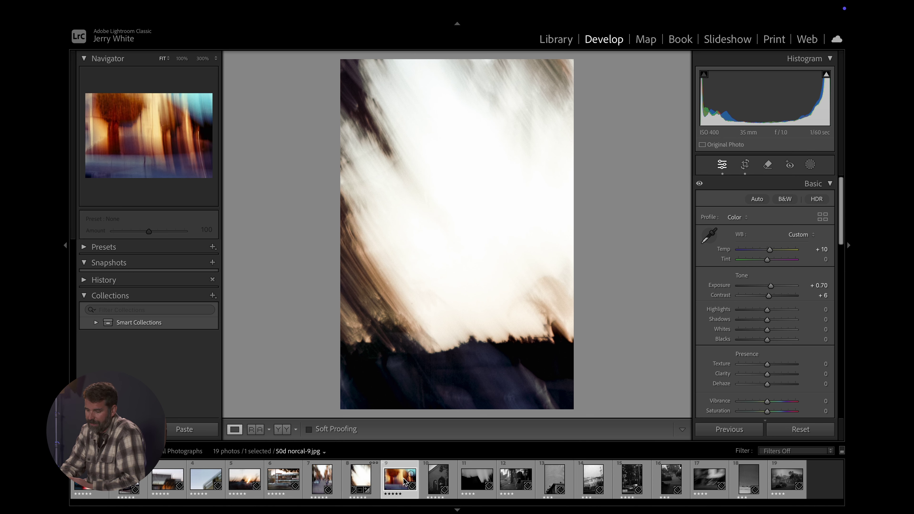
key(Right)
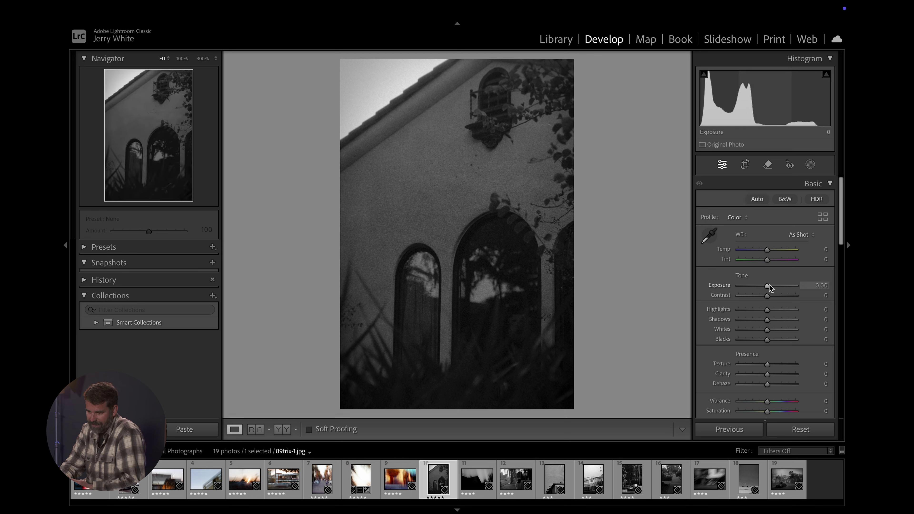
scroll(769, 287, up, 11)
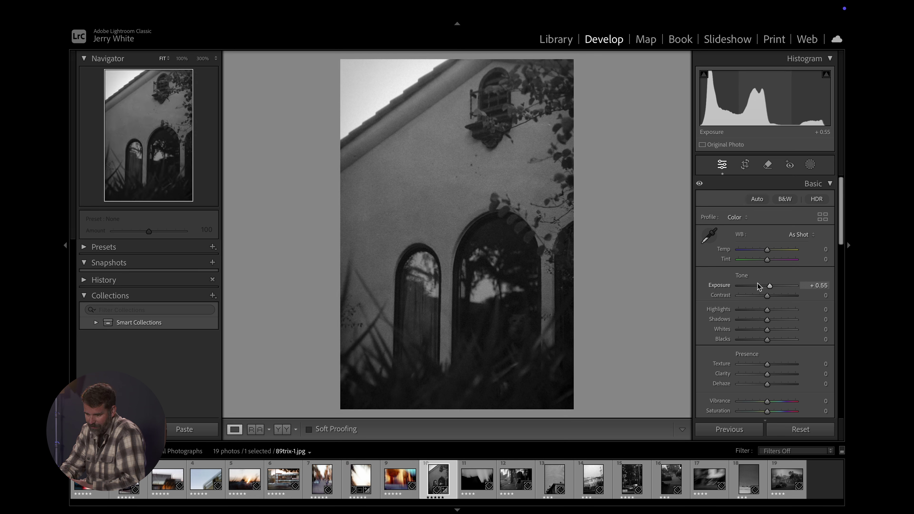
click(514, 326)
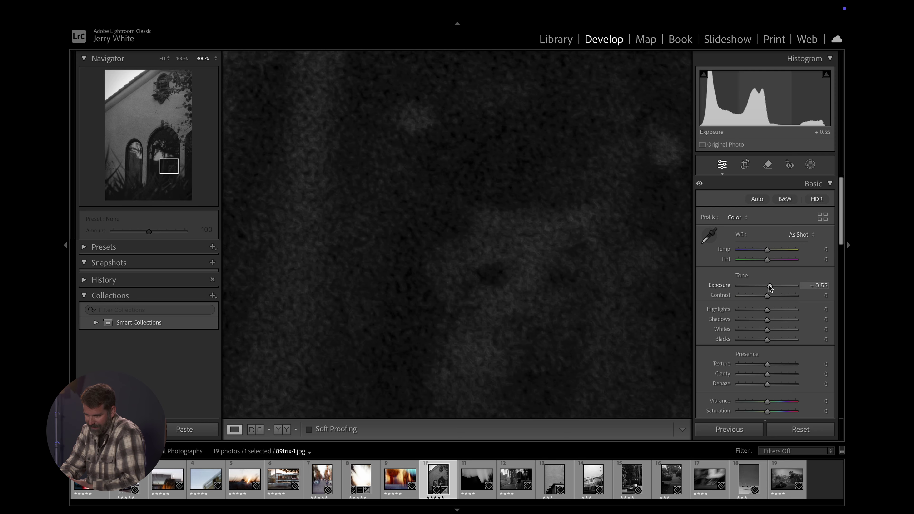
mouse_move(770, 286)
mouse_down()
mouse_move(787, 286)
mouse_move(772, 286)
mouse_up()
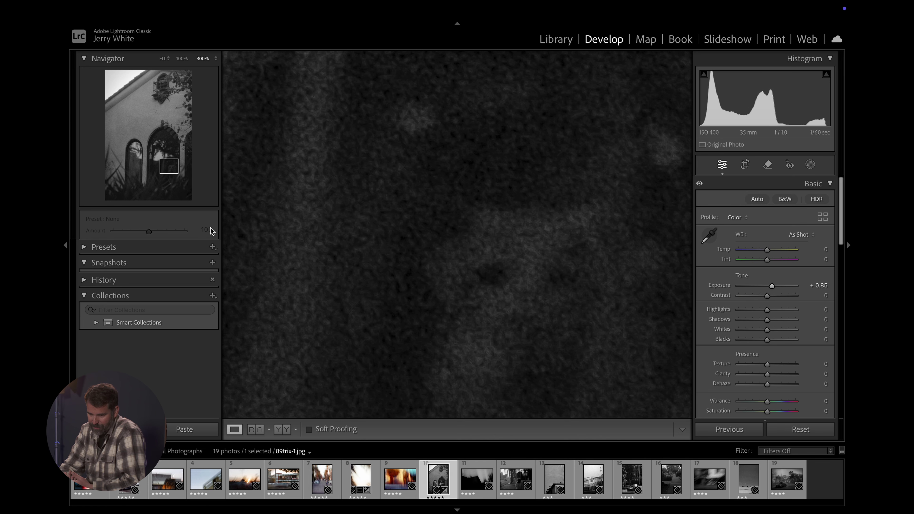
click(162, 59)
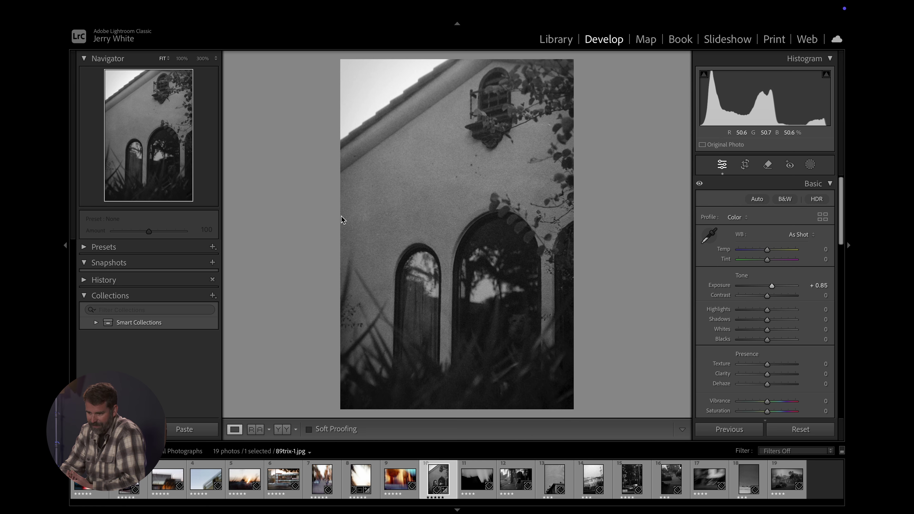
click(776, 286)
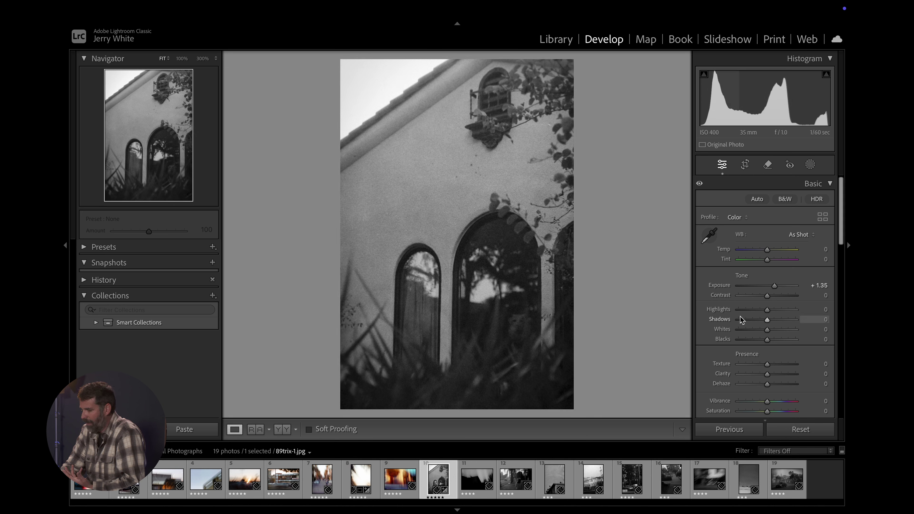
drag(767, 310, 750, 325)
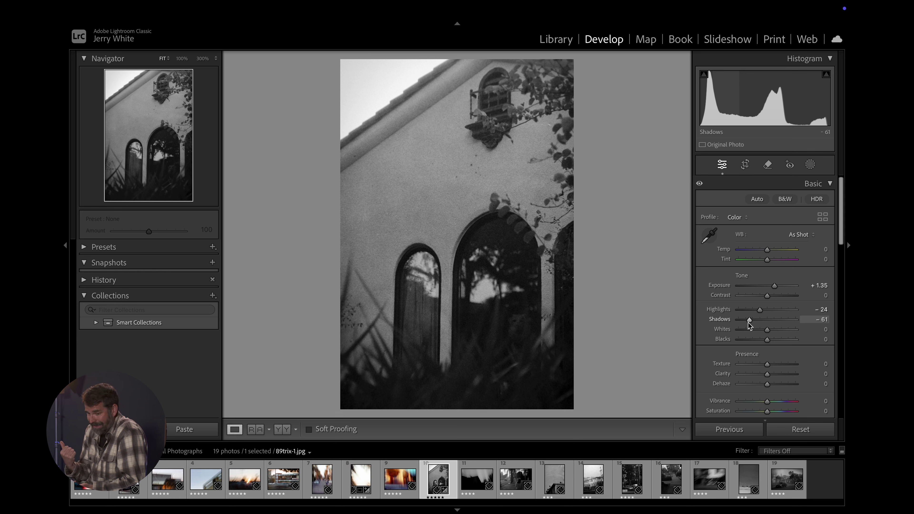
click(828, 479)
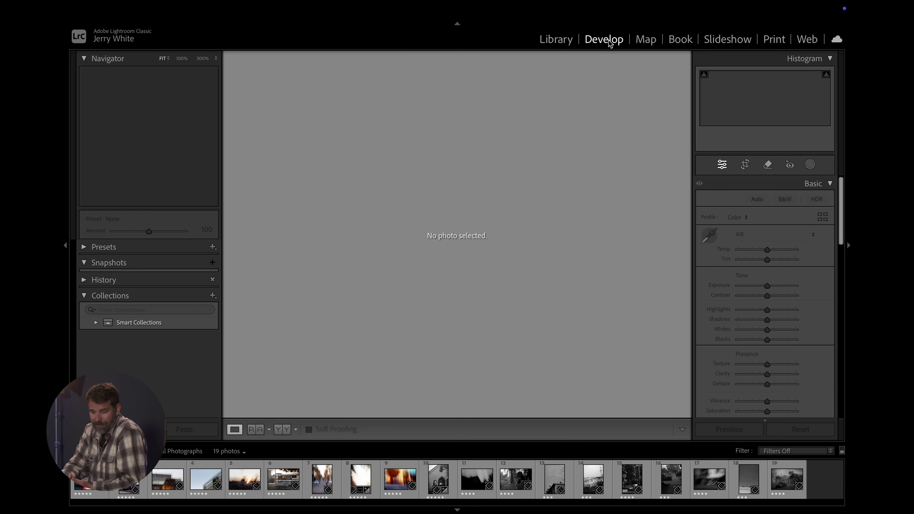
View the photos 50d norcal-2.jpg to 50d norcal-6.jpg one by one in Develop, and return to 50d norcal-1.jpg.
click(136, 481)
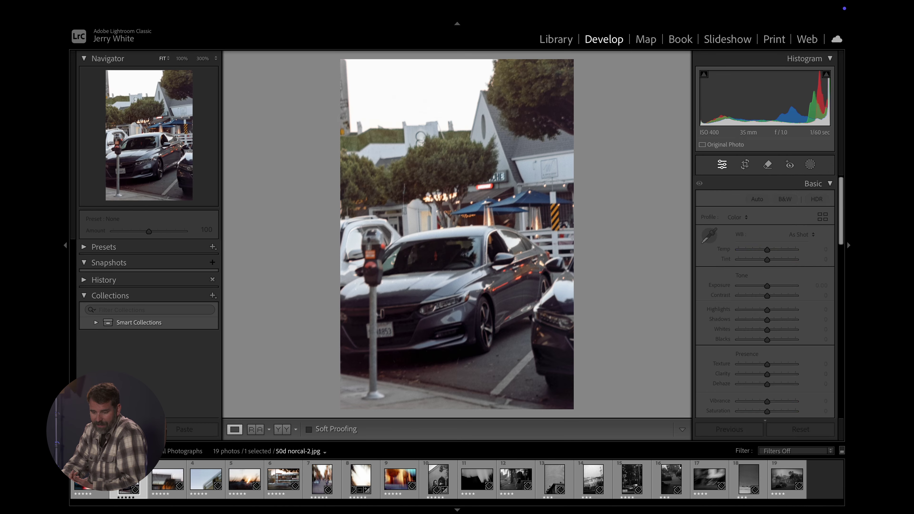
click(170, 479)
click(204, 481)
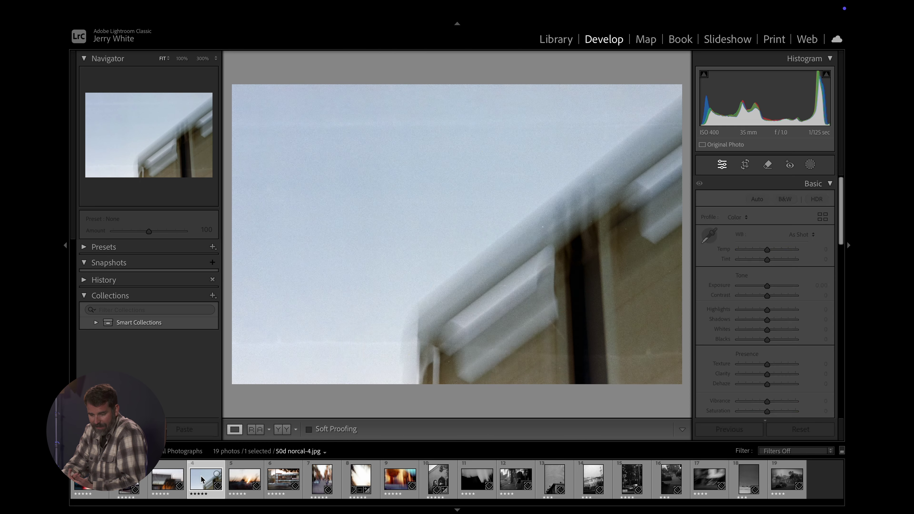
click(245, 481)
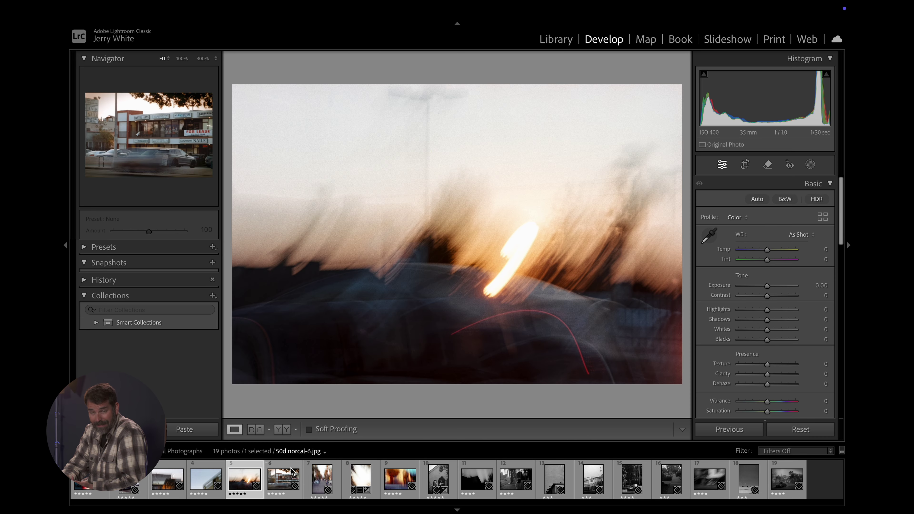
click(281, 476)
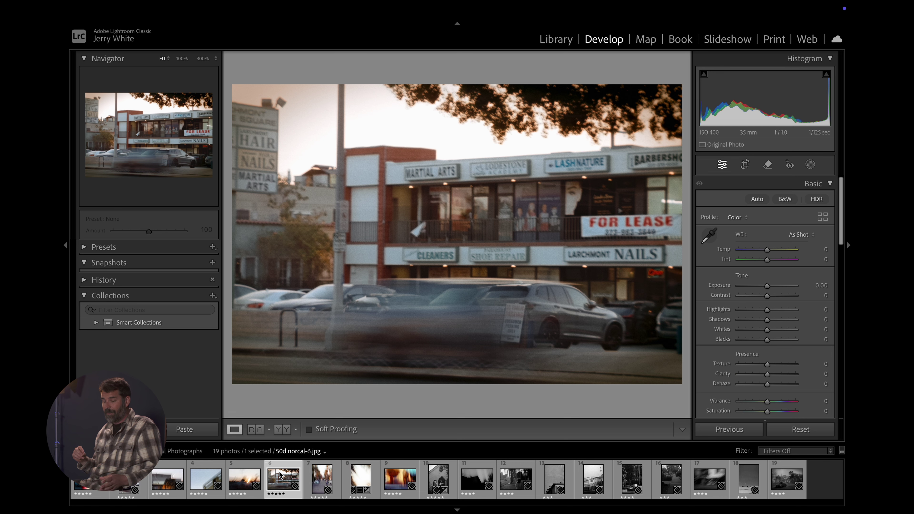
click(232, 483)
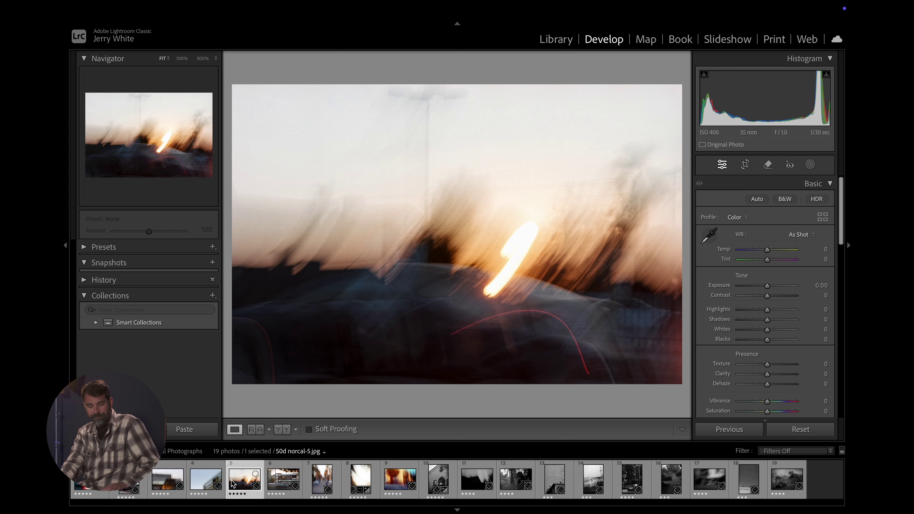
click(88, 481)
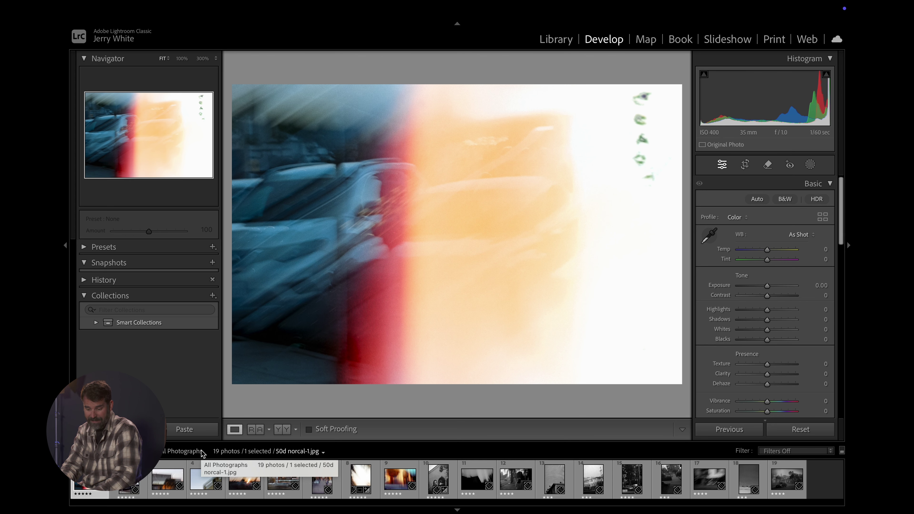
Try selecting all photos and the range of the first ten, clearing each selection, and reselect only 50d norcal-1.jpg.
key(super+a)
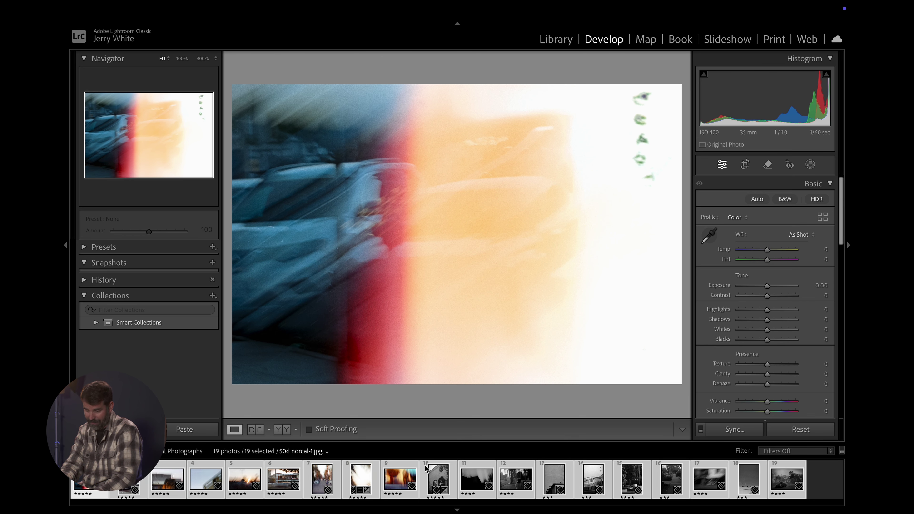
key(super+d)
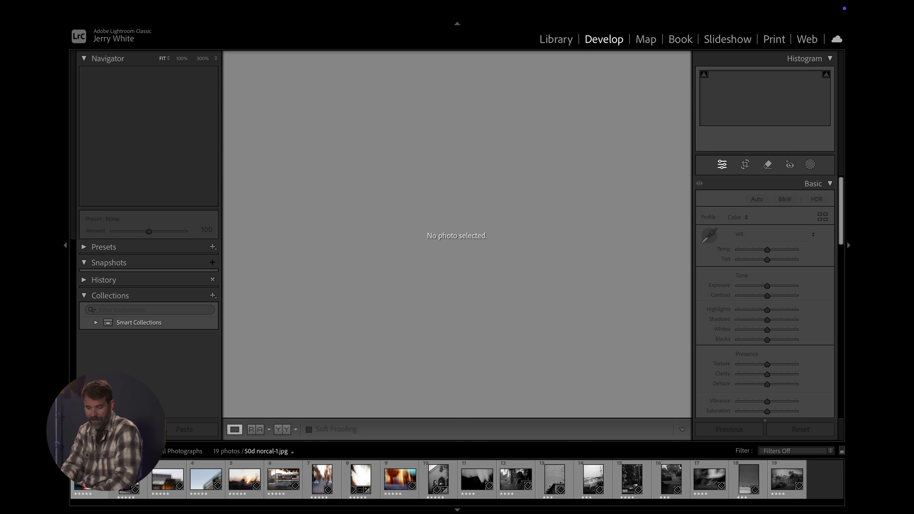
click(92, 480)
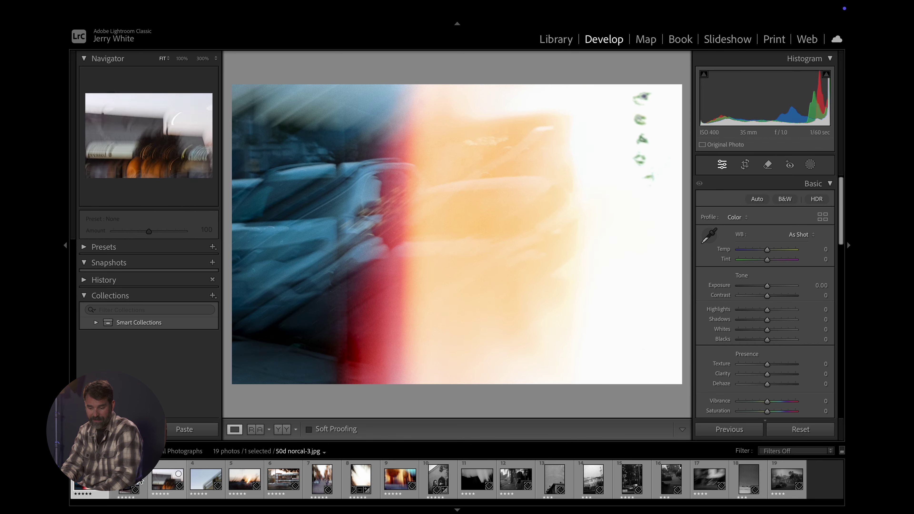
shift+click(244, 479)
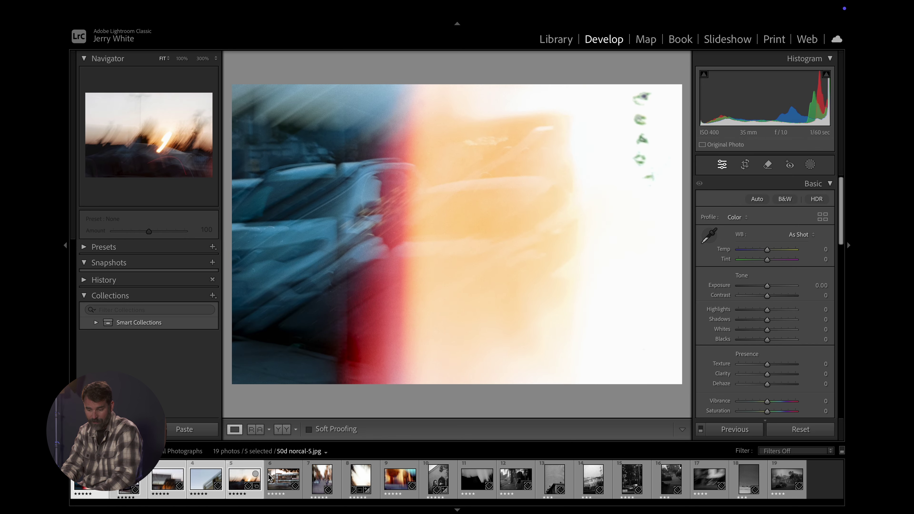
shift+click(439, 479)
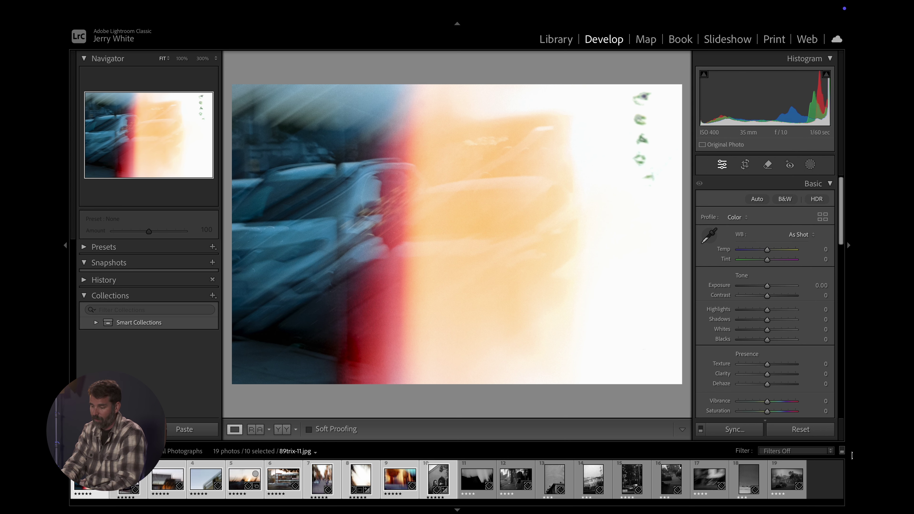
click(833, 484)
click(90, 479)
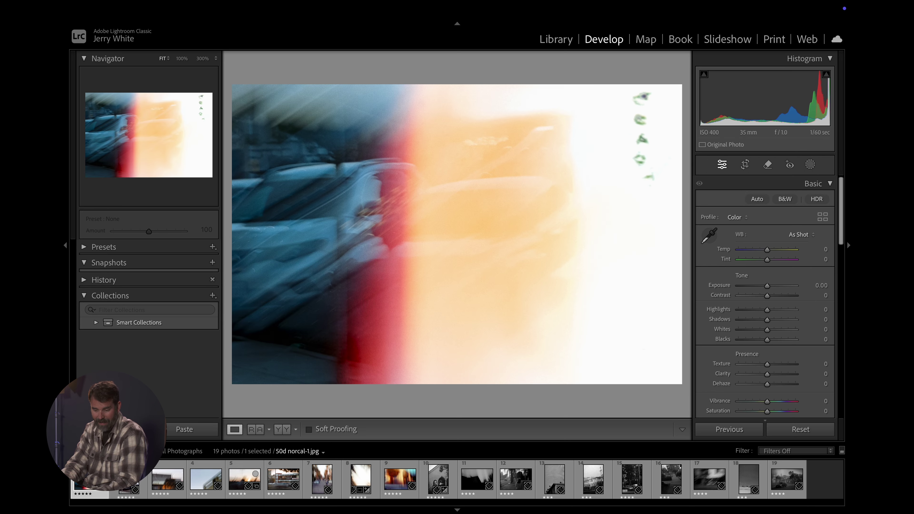
Add the fourth, sixth, ninth, eleventh and thirteenth filmstrip photos to the selection alongside 50d norcal-1.jpg.
ctrl+click(206, 480)
ctrl+click(281, 482)
ctrl+click(400, 479)
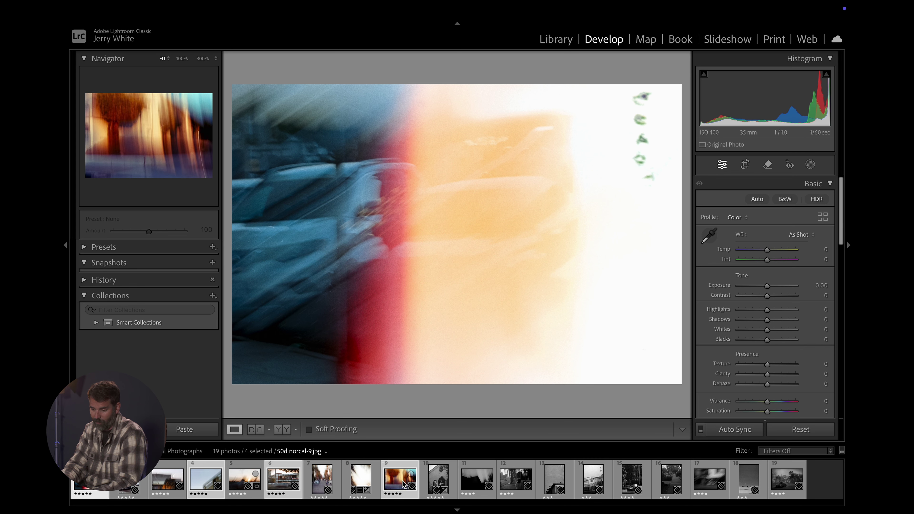
ctrl+click(484, 483)
ctrl+click(555, 482)
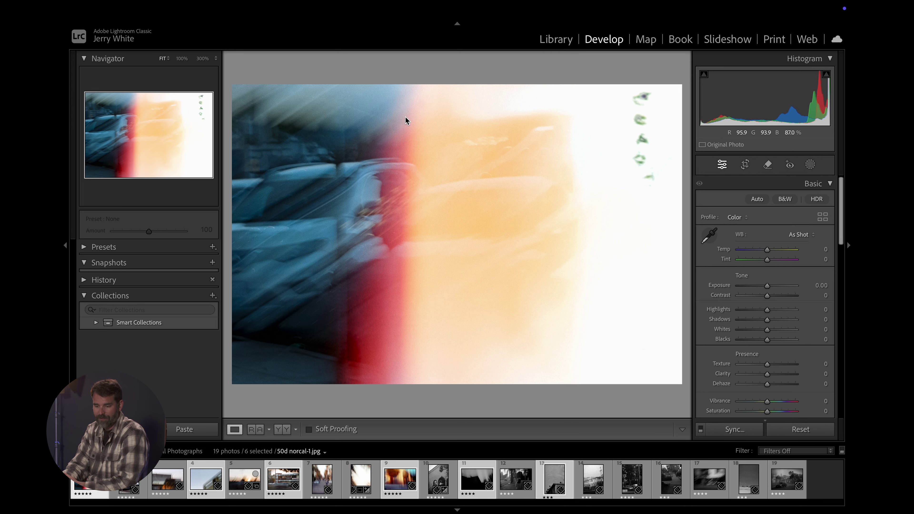
Start exporting the six selected photos, with the Desktop as destination and a subfolder named "final images for my film".
mouse_move(364, 2)
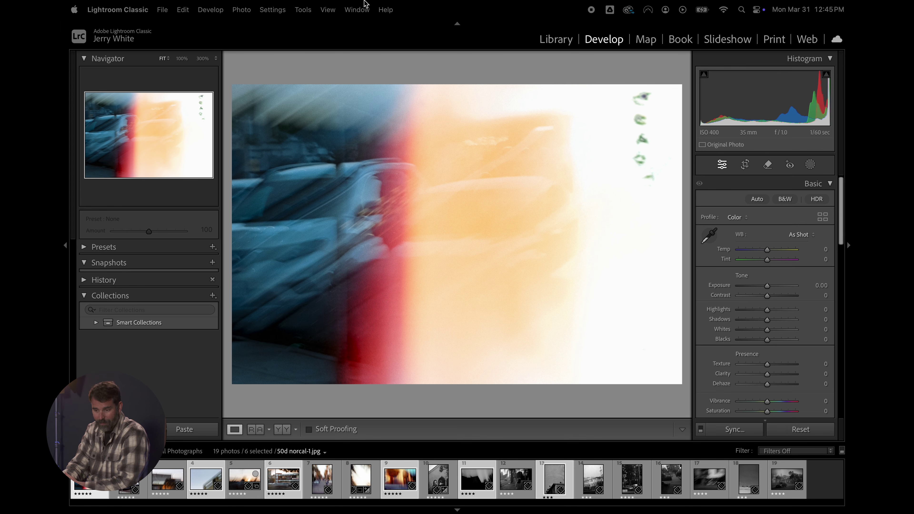
click(163, 10)
click(191, 184)
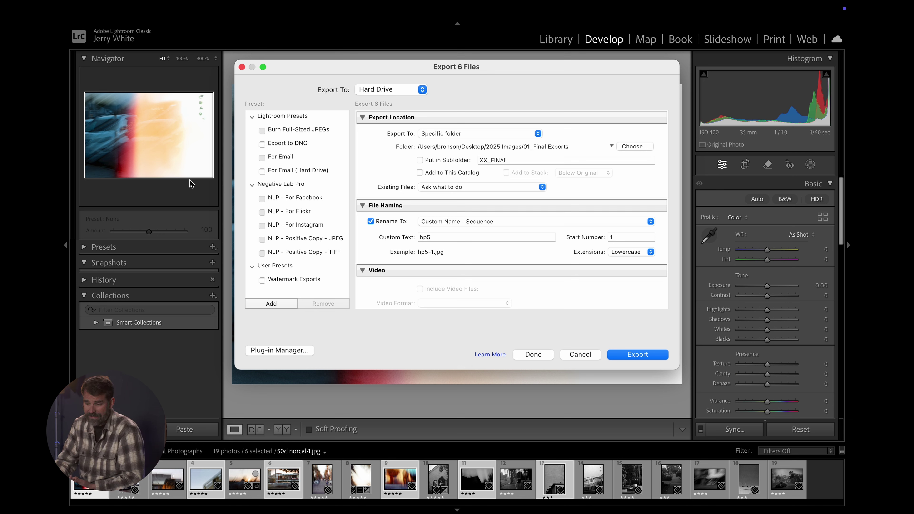
click(525, 133)
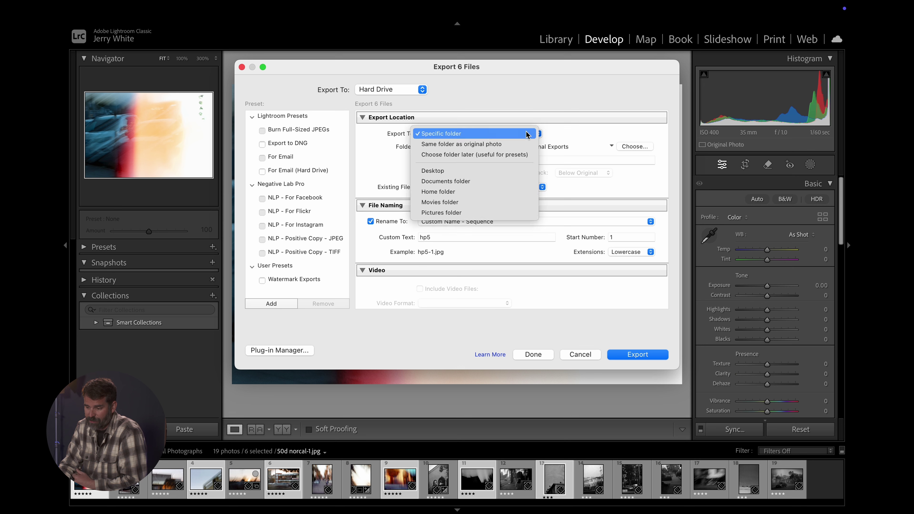
click(437, 172)
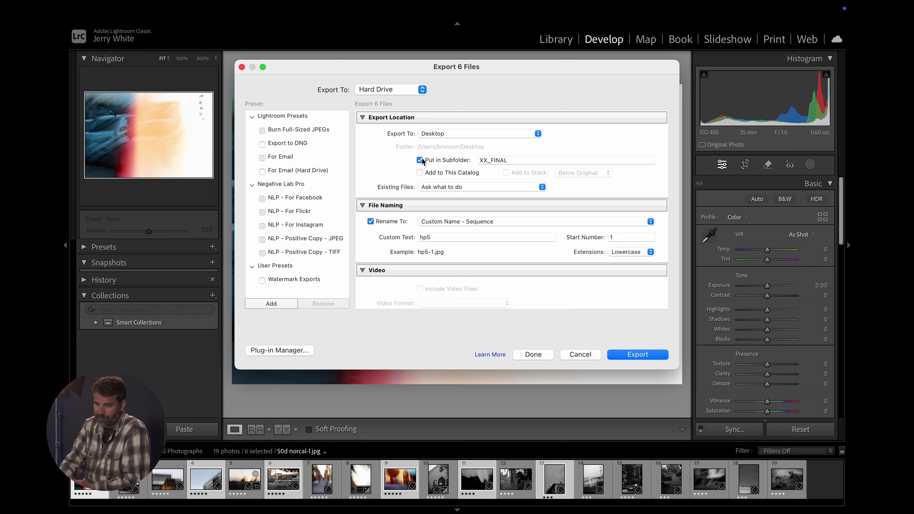
double_click(515, 162)
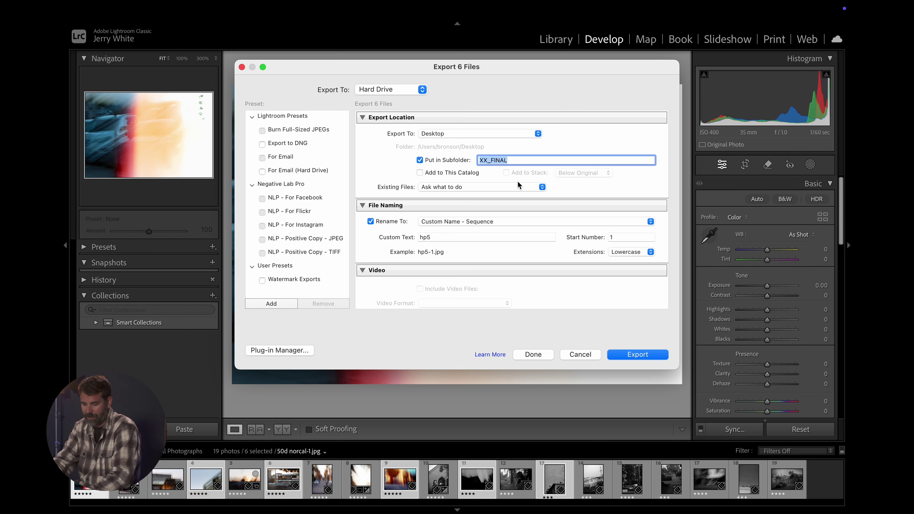
text(final images for my film)
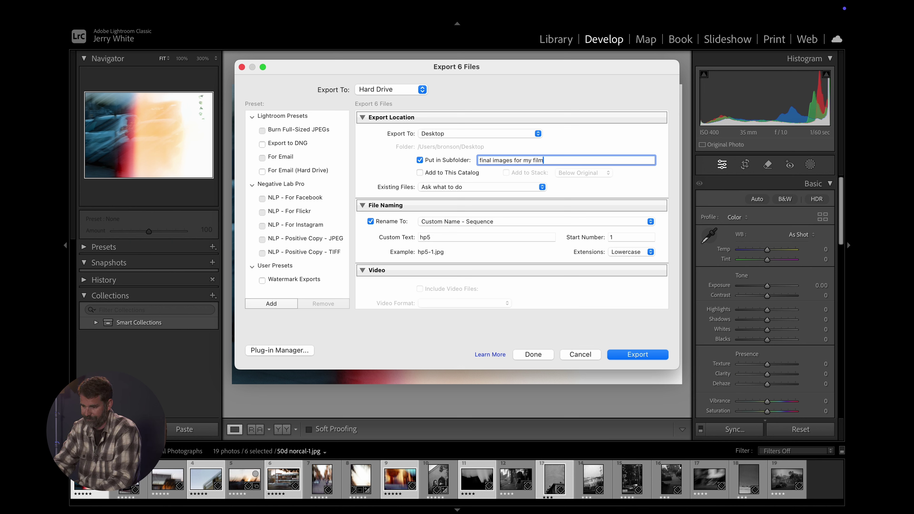
click(390, 158)
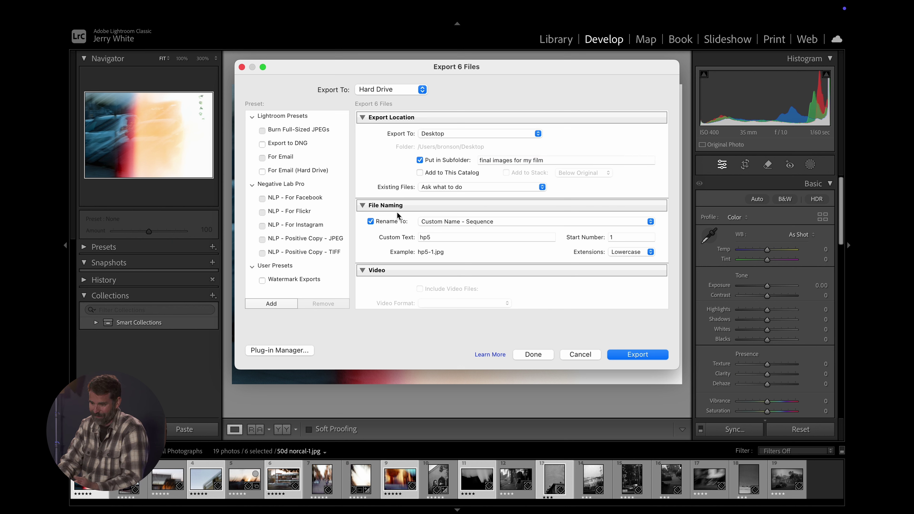
Rename the exported files using the Custom Name template with the custom text "final bts photos".
click(372, 221)
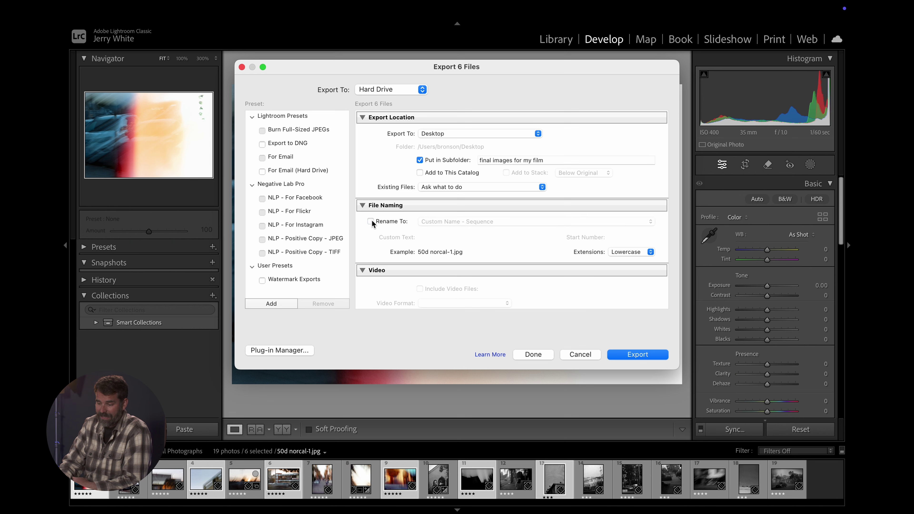
click(372, 221)
click(496, 224)
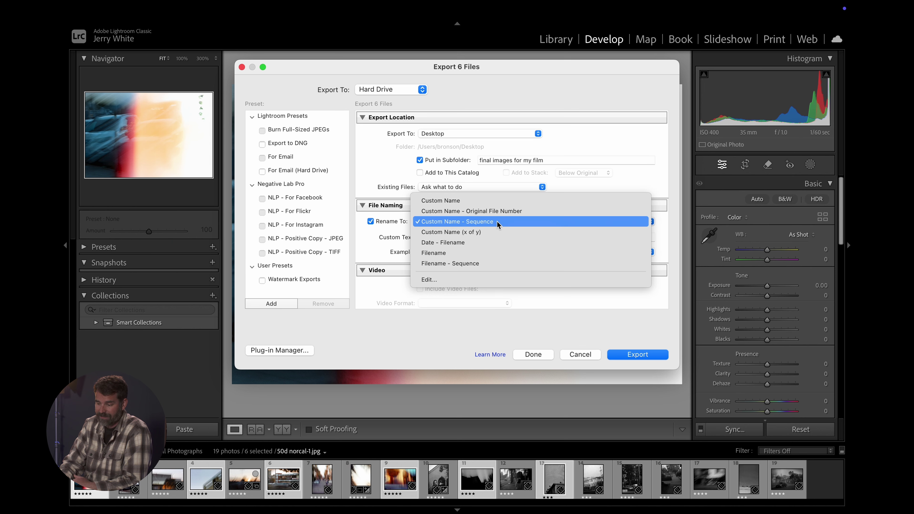
click(450, 200)
double_click(446, 239)
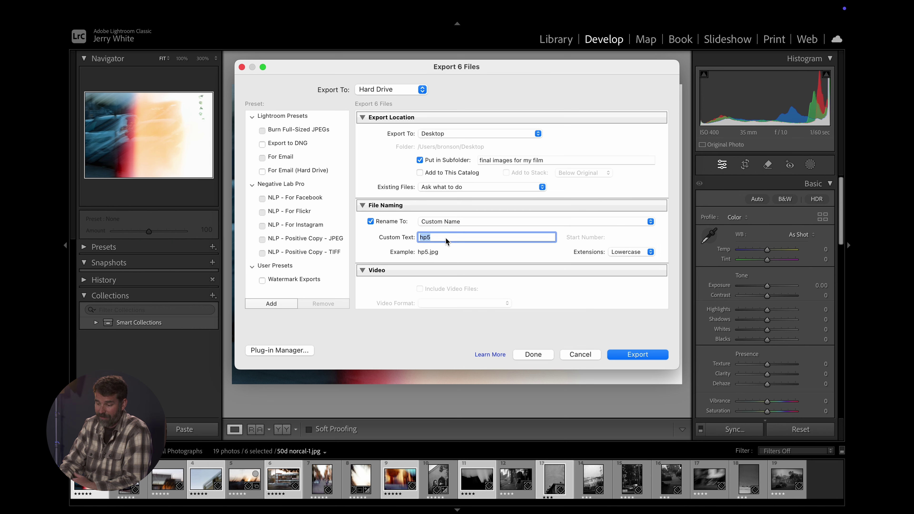
text(final )
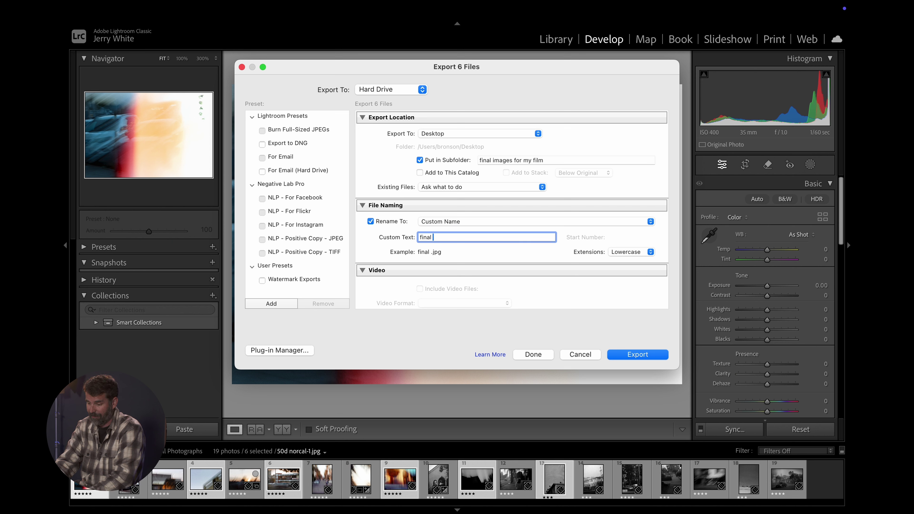
text(bts photos)
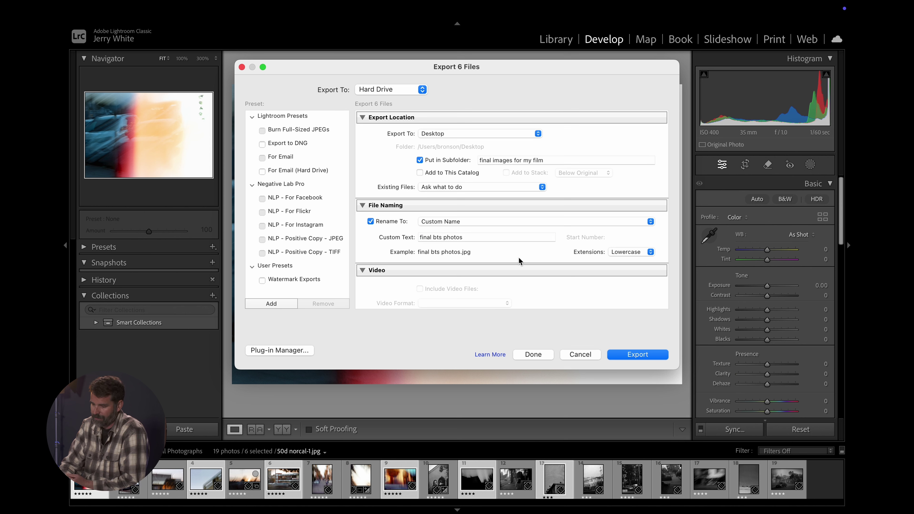
Check the export image format, keeping JPEG, and try limiting the file size to 100 K before switching the limit off.
scroll(519, 267, down, 10)
click(468, 218)
click(468, 218)
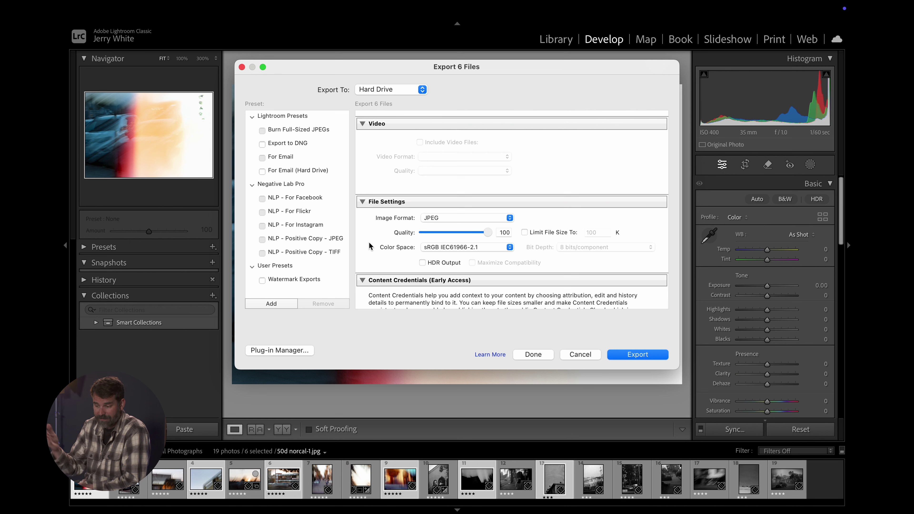
click(524, 233)
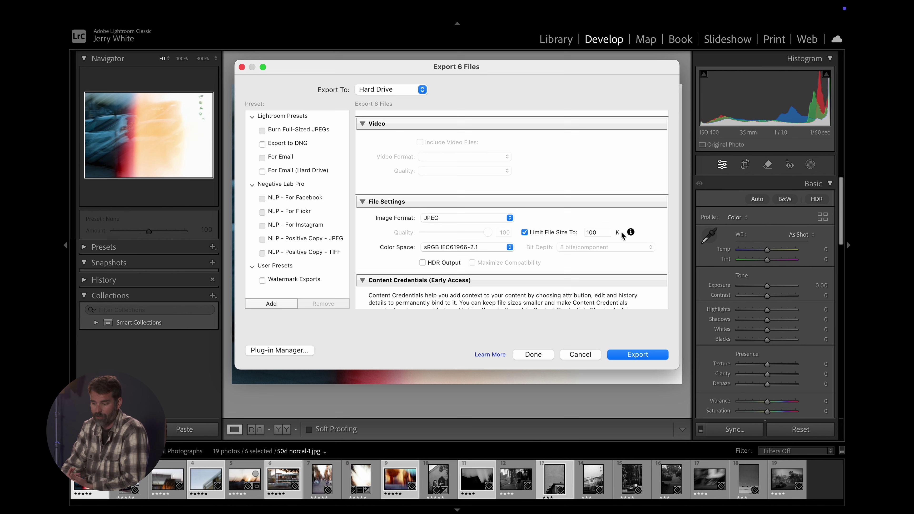
click(524, 232)
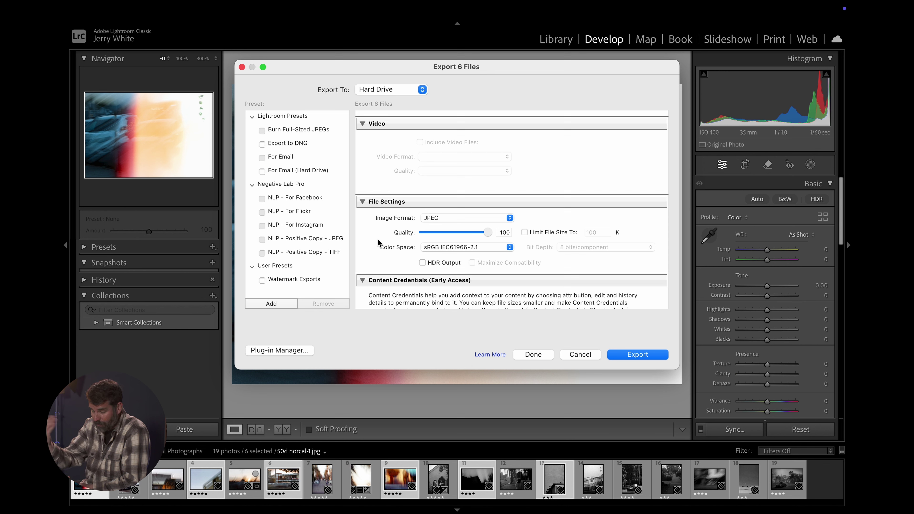
Review the content credentials, image sizing, sharpening and metadata export settings, and try the Simple Copyright Watermark before turning watermarking off.
scroll(378, 242, down, 10)
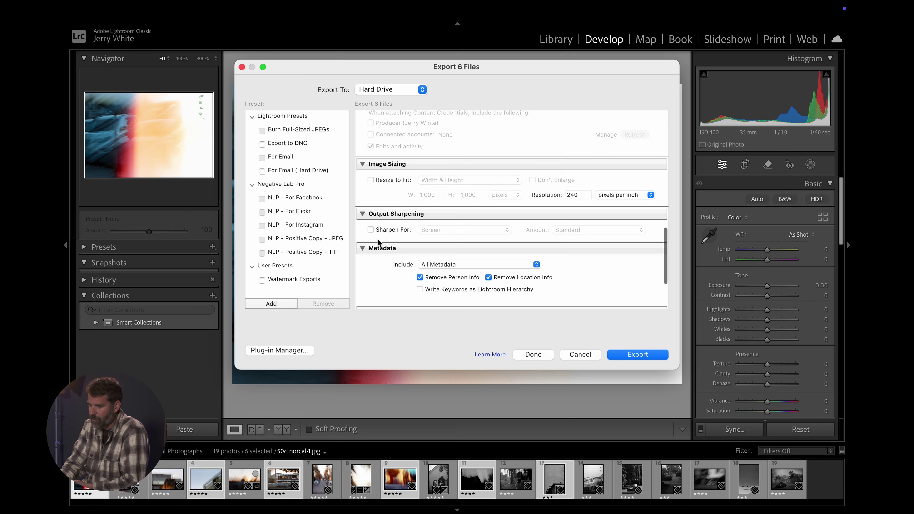
scroll(378, 242, up, 10)
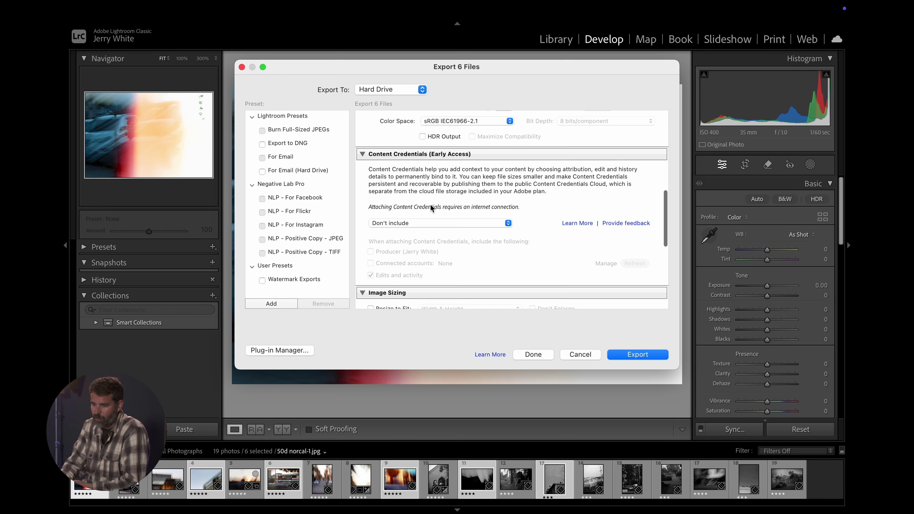
scroll(431, 208, down, 10)
scroll(432, 207, up, 3)
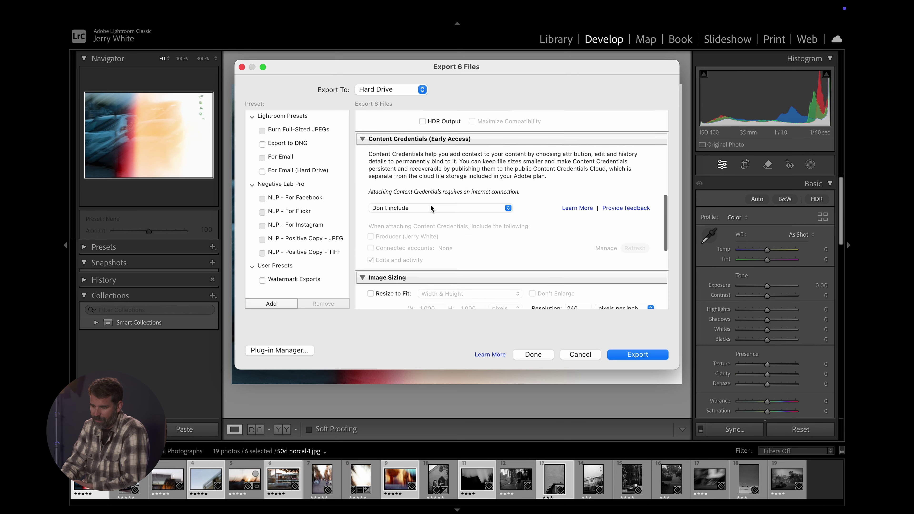
scroll(431, 207, down, 4)
scroll(432, 208, down, 3)
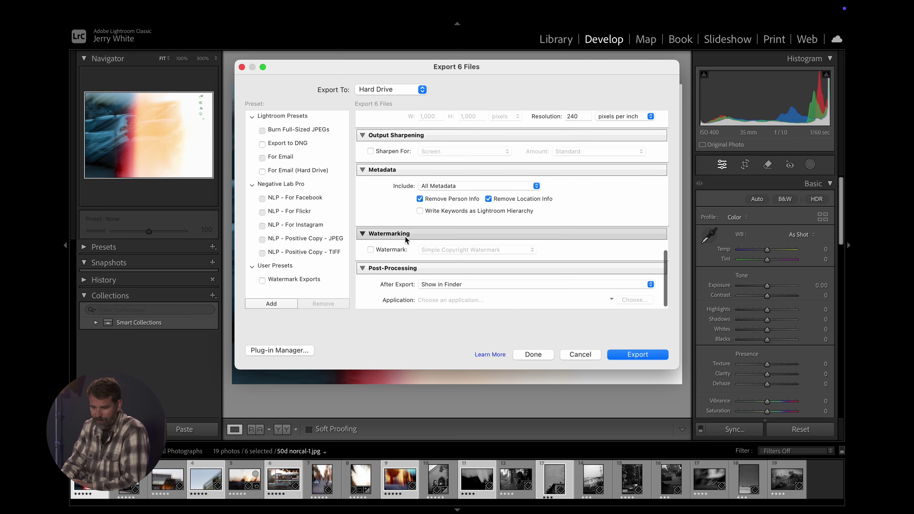
click(371, 250)
click(473, 253)
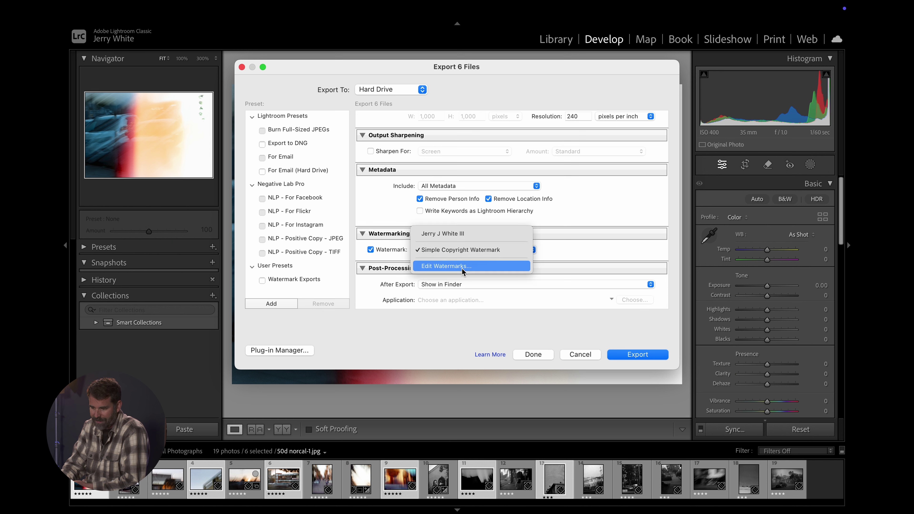
click(372, 251)
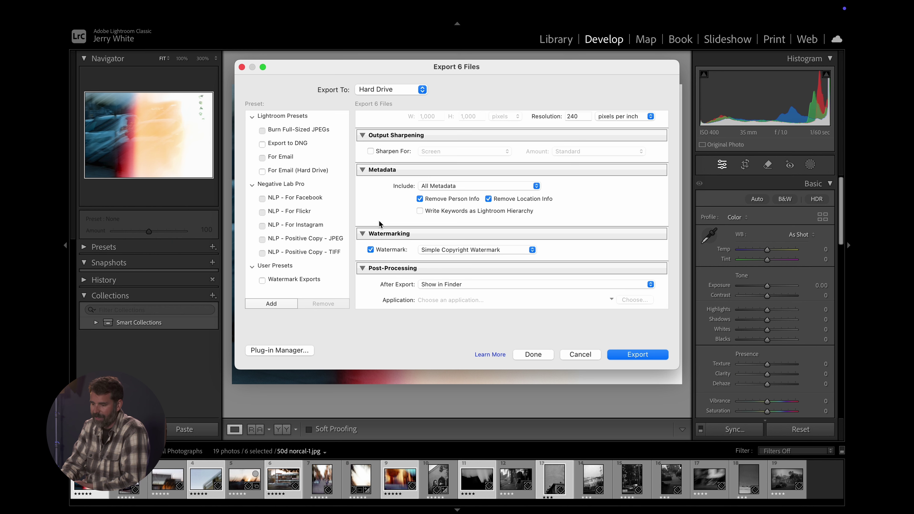
click(371, 250)
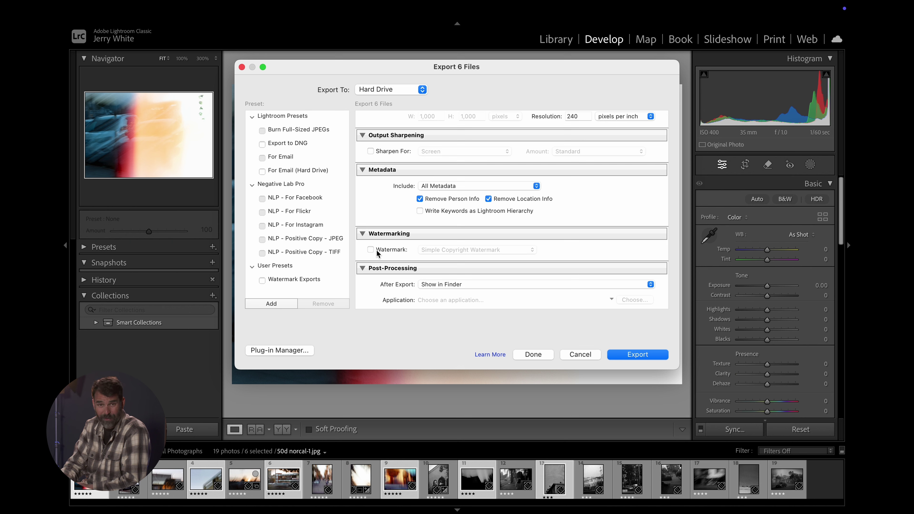
Keep Show in Finder as the after-export action and export the six photos.
scroll(394, 302, down, 1)
click(479, 284)
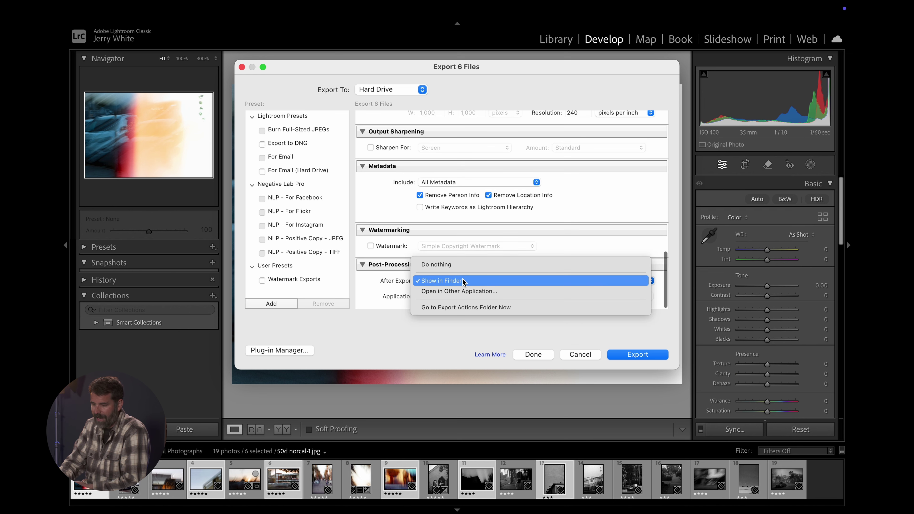
click(456, 284)
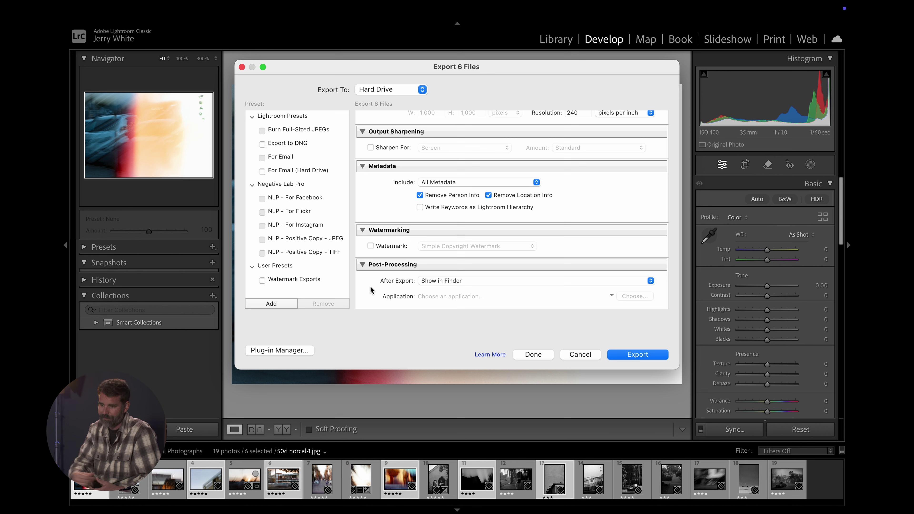
click(643, 356)
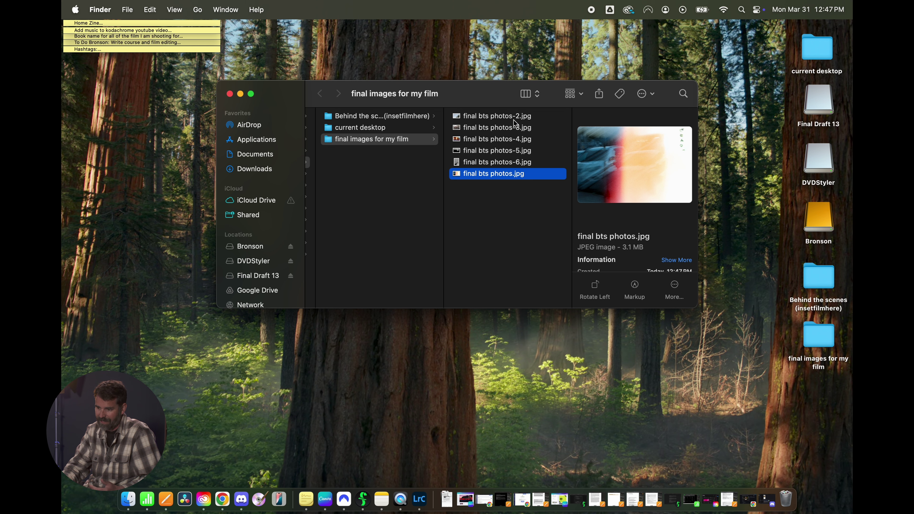
Preview the exported photos one by one in Finder, starting from final bts photos-2.jpg, and close the preview.
click(504, 116)
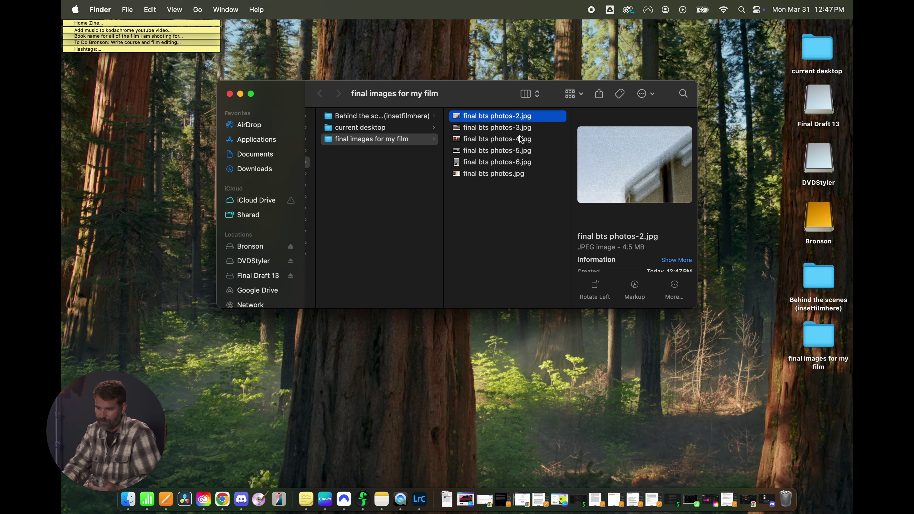
key(space)
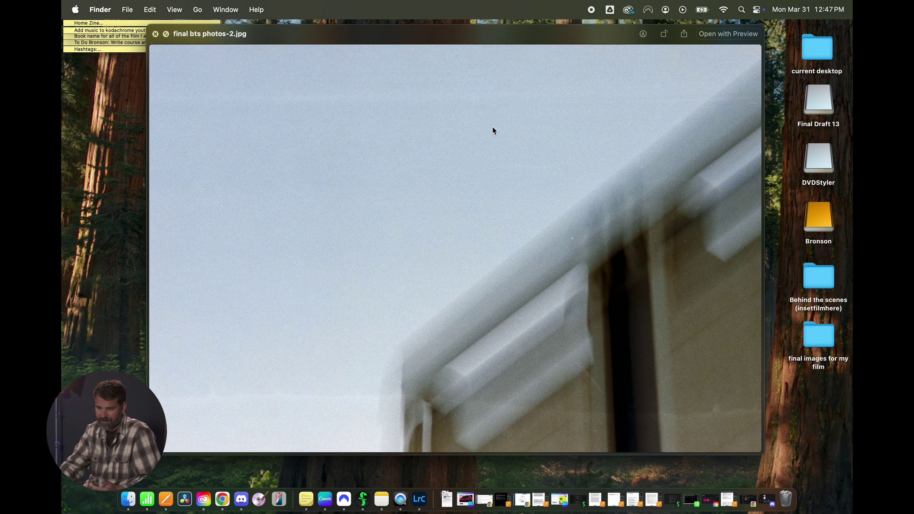
key(Down)
key(Down)
key(Down)
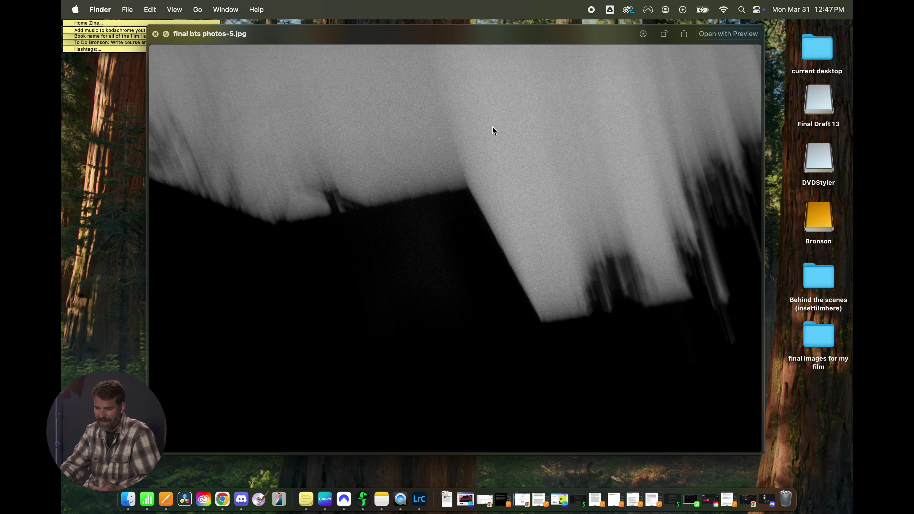
key(Down)
key(Down)
key(Up)
key(Up)
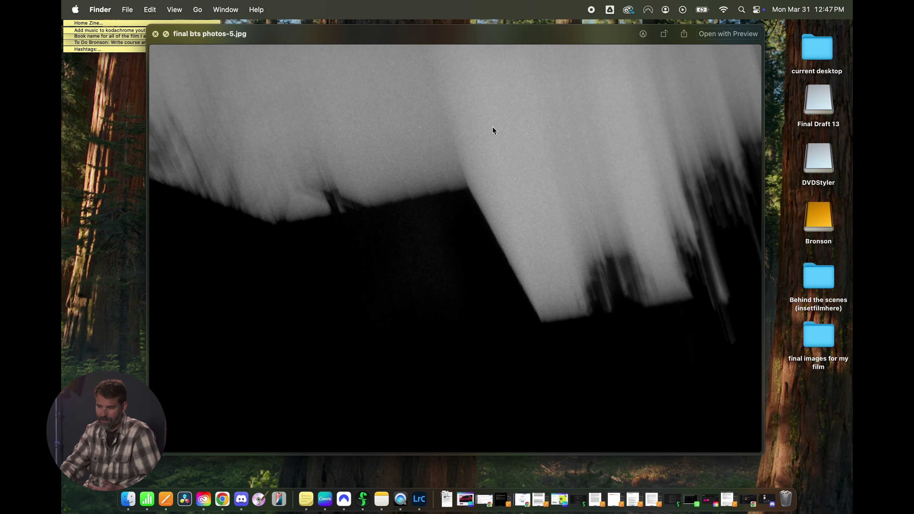
key(space)
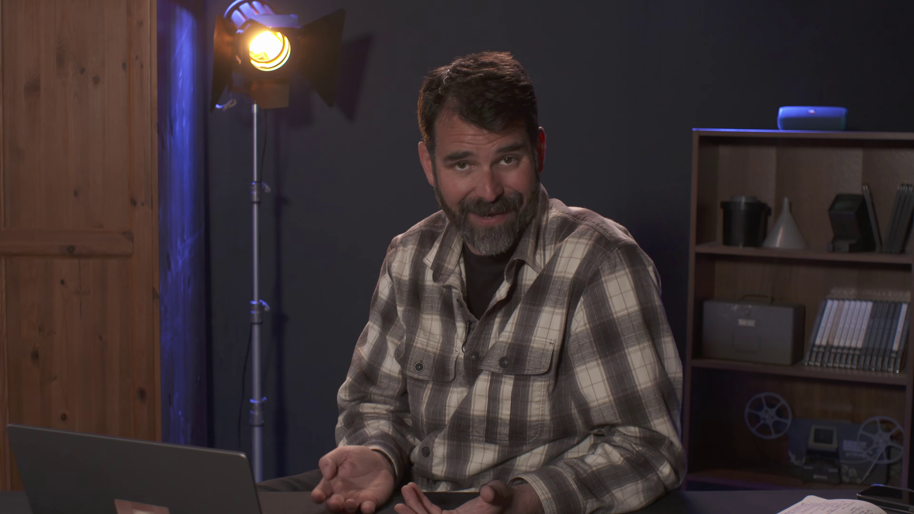